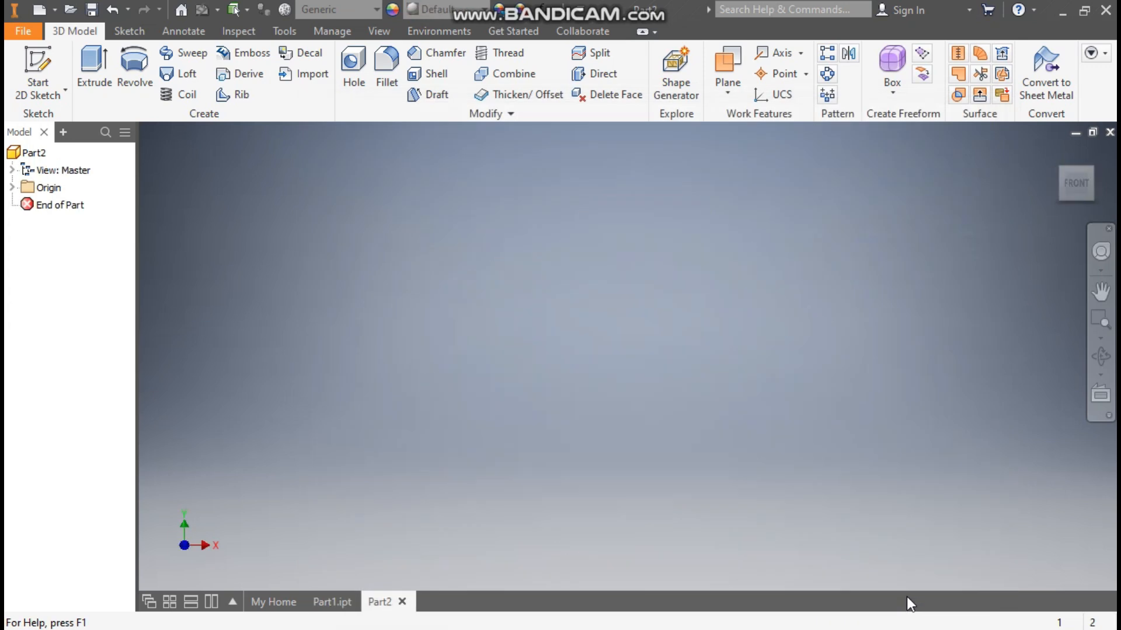
Start a sketch on the XZ plane and draw a centre rectangle about 402 by 180 mm around the origin
click(54, 53)
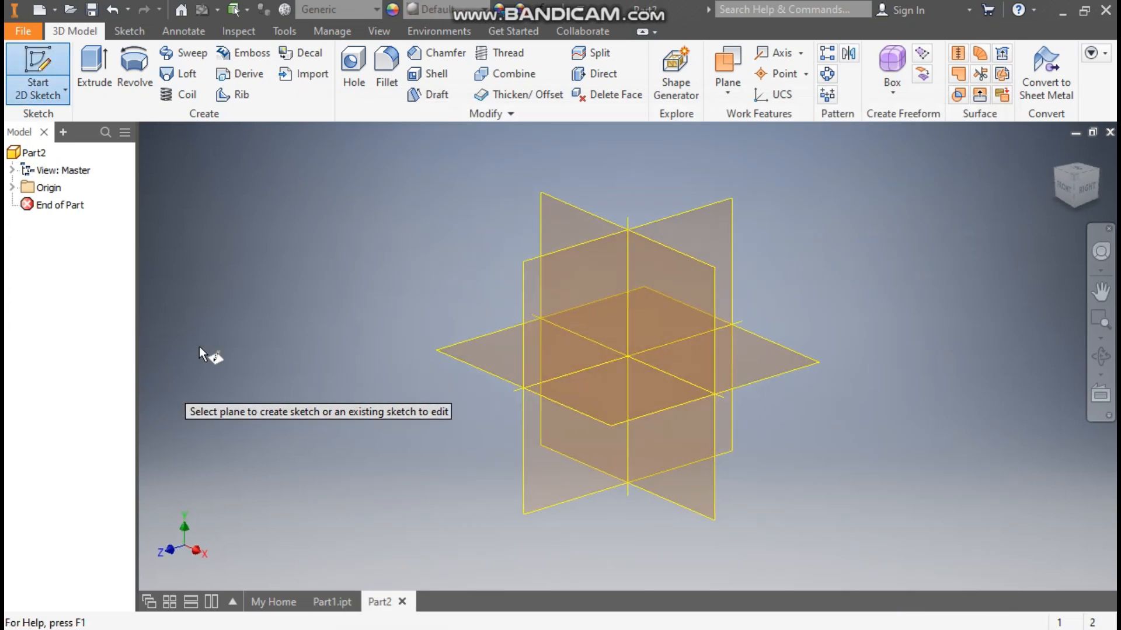
click(487, 351)
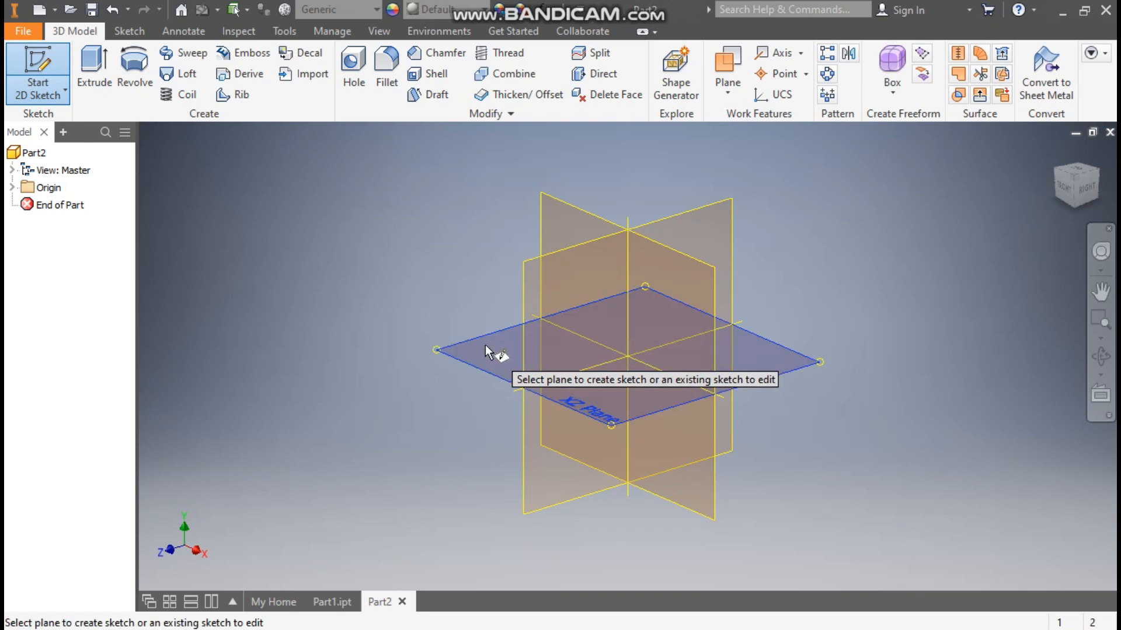
click(1097, 156)
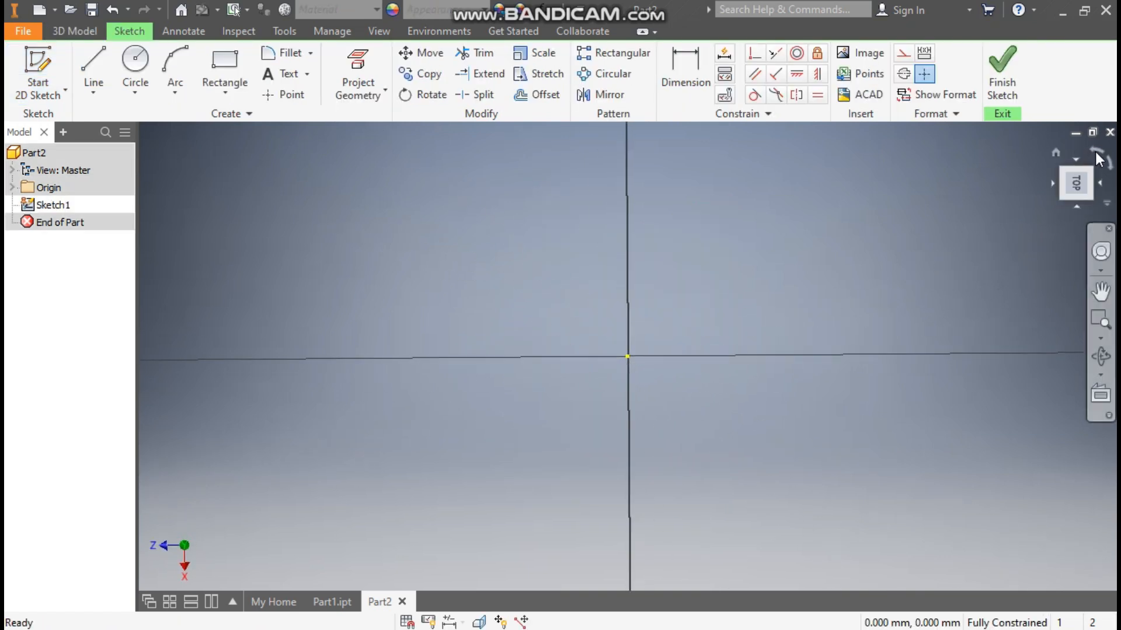
click(233, 83)
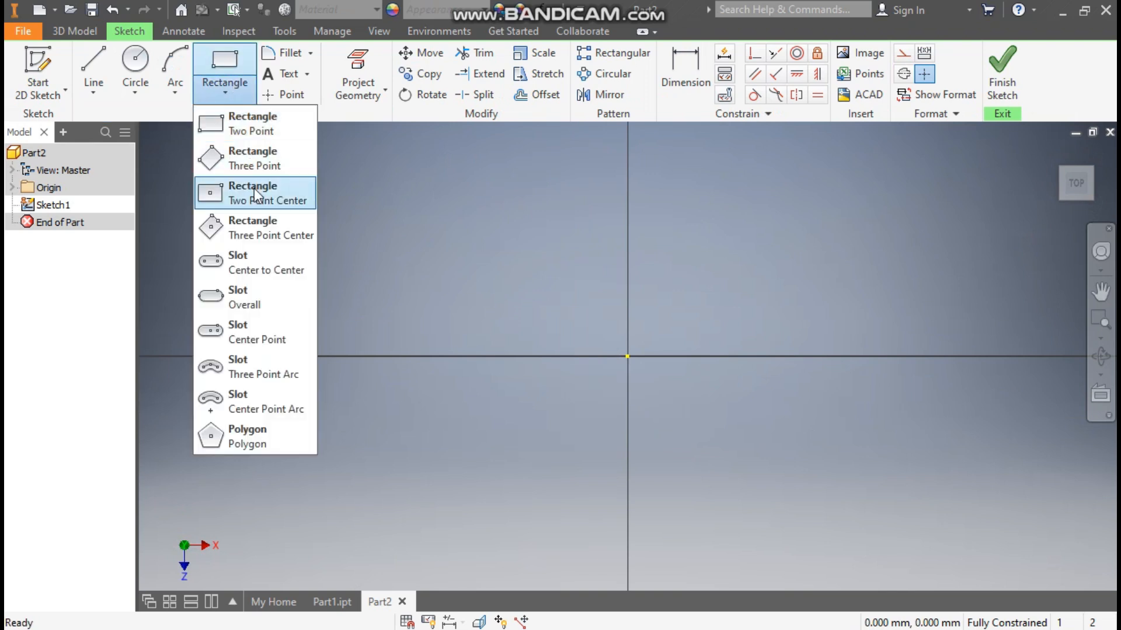
click(257, 198)
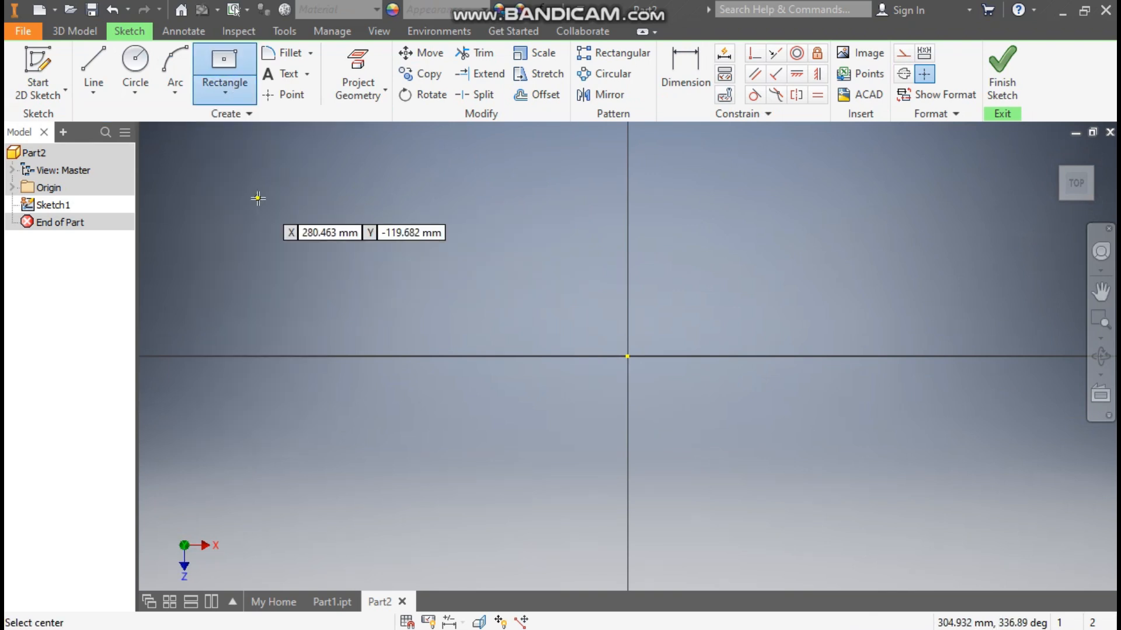
click(628, 356)
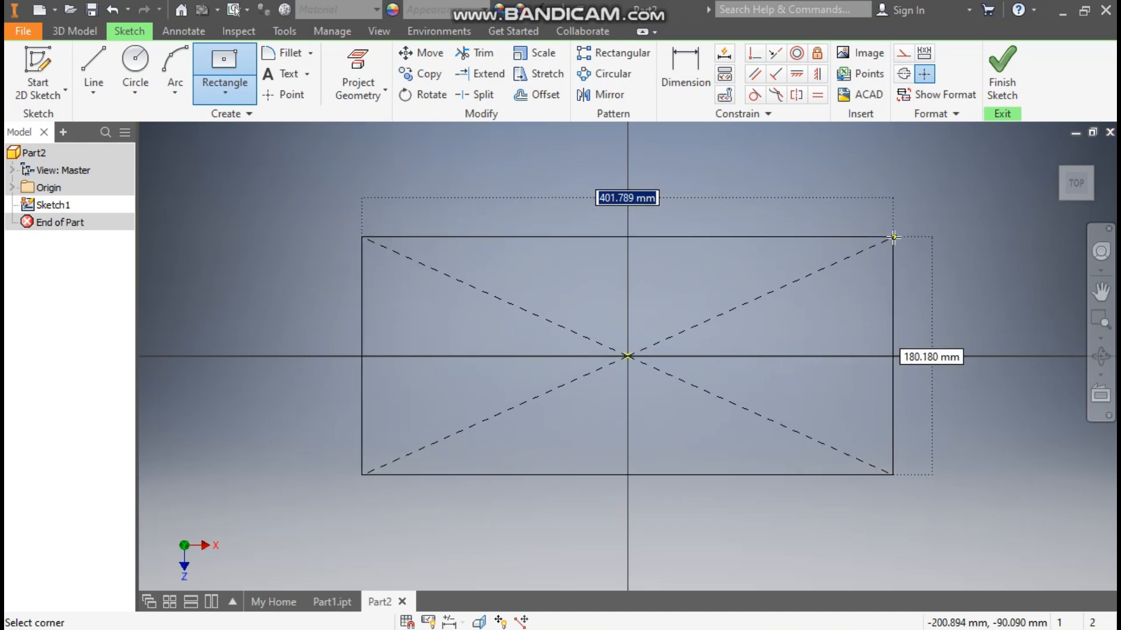
click(892, 237)
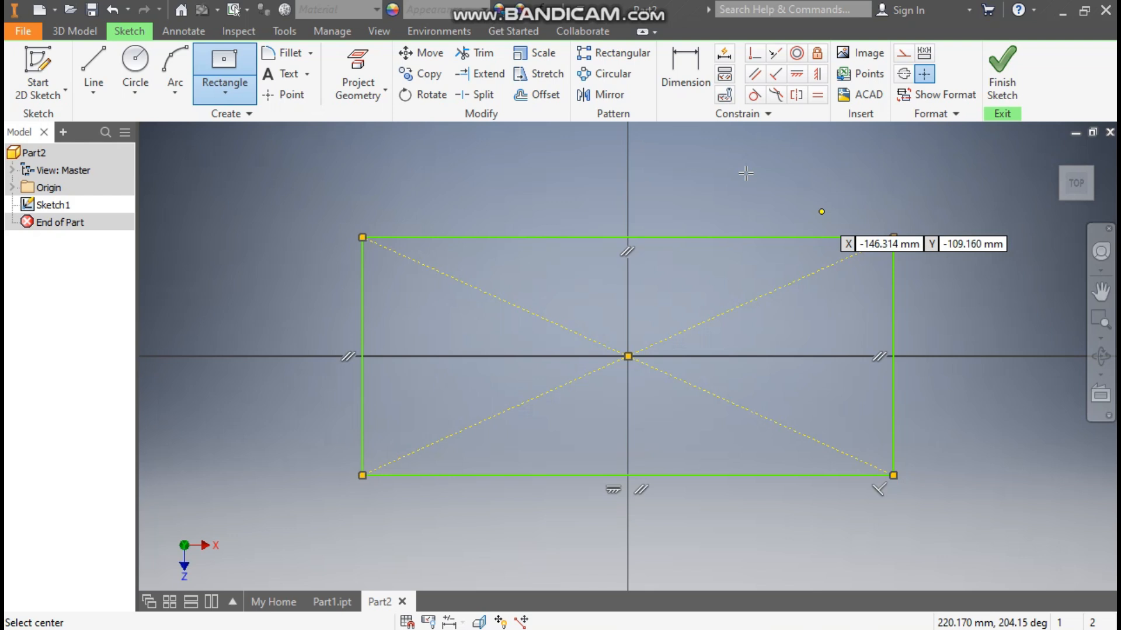
Dimension the rectangle to 110 mm in length and 70 mm in width
click(685, 78)
click(680, 237)
click(668, 181)
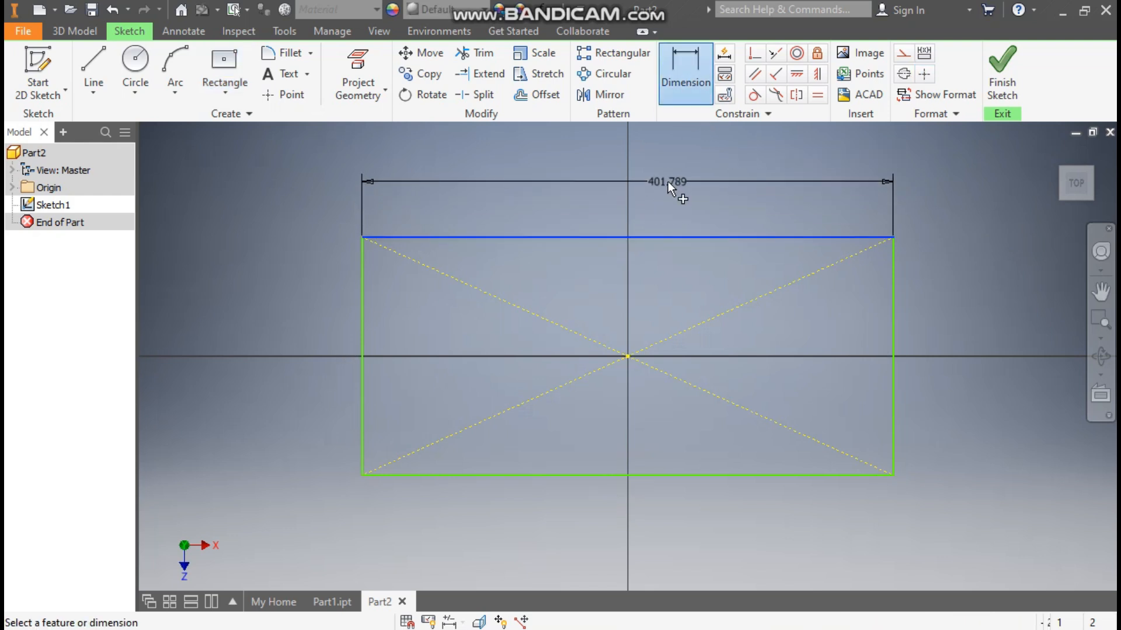
text(110)
key(Return)
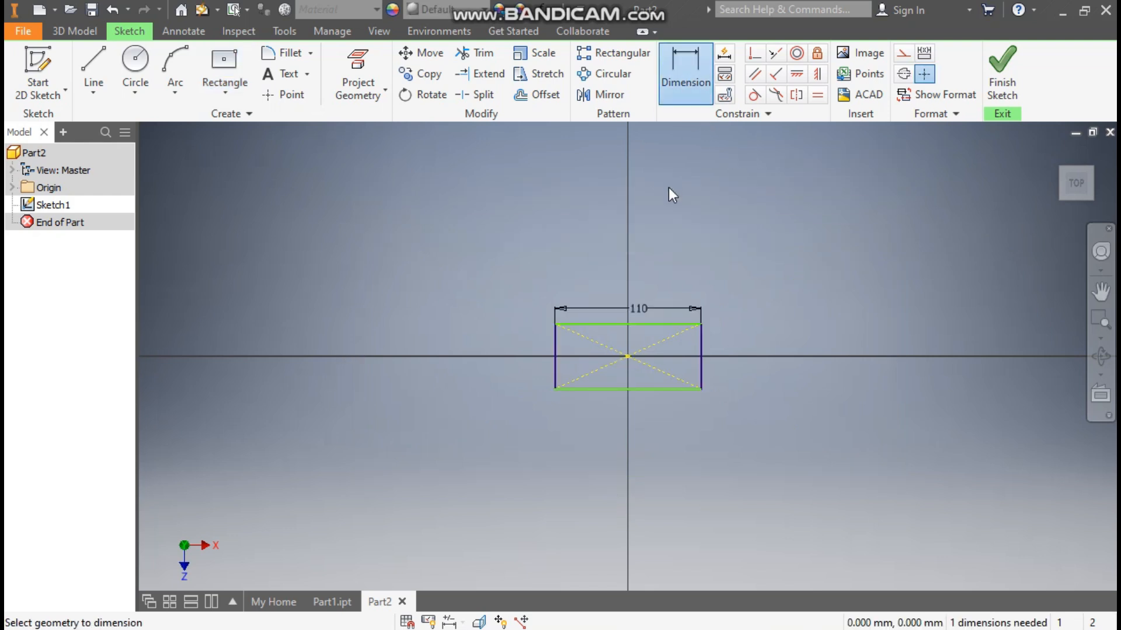
click(705, 358)
click(735, 363)
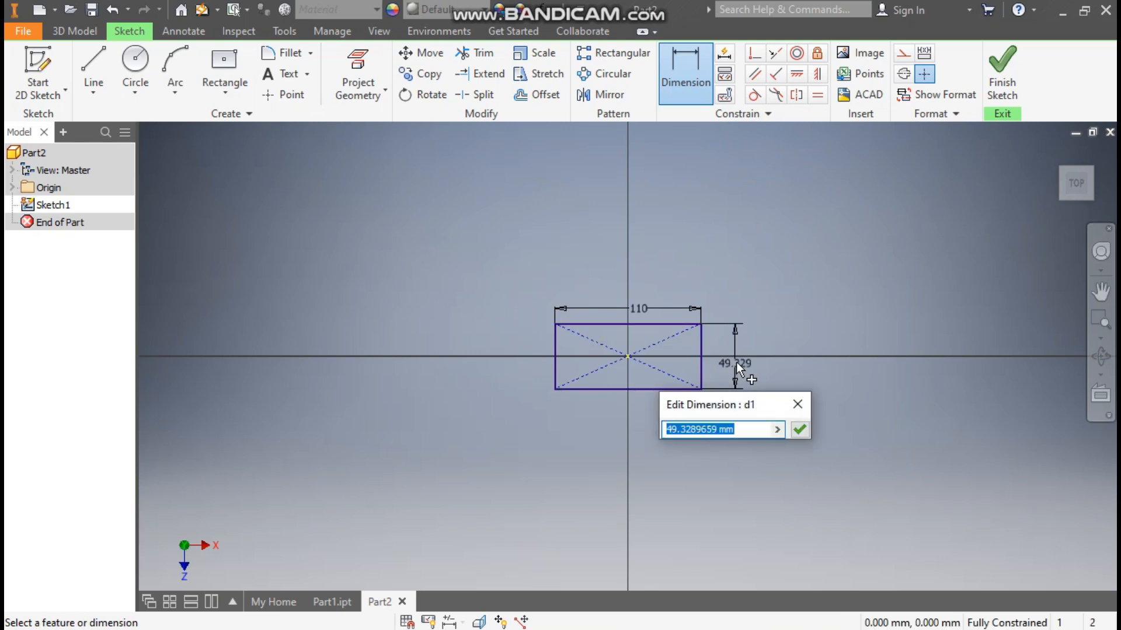
text(70)
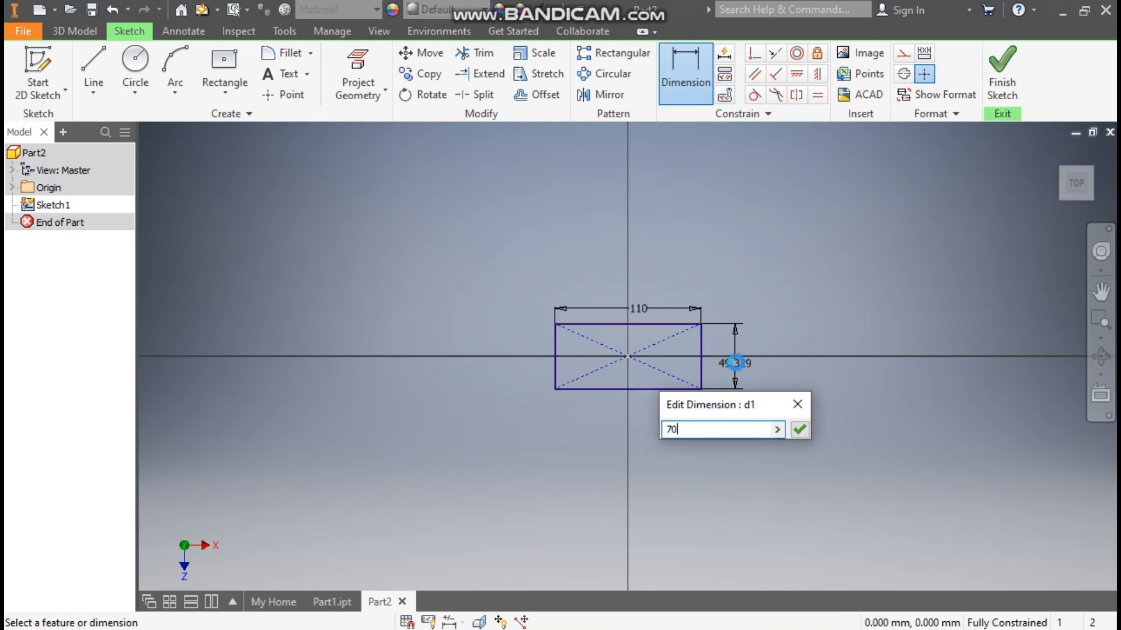
key(Return)
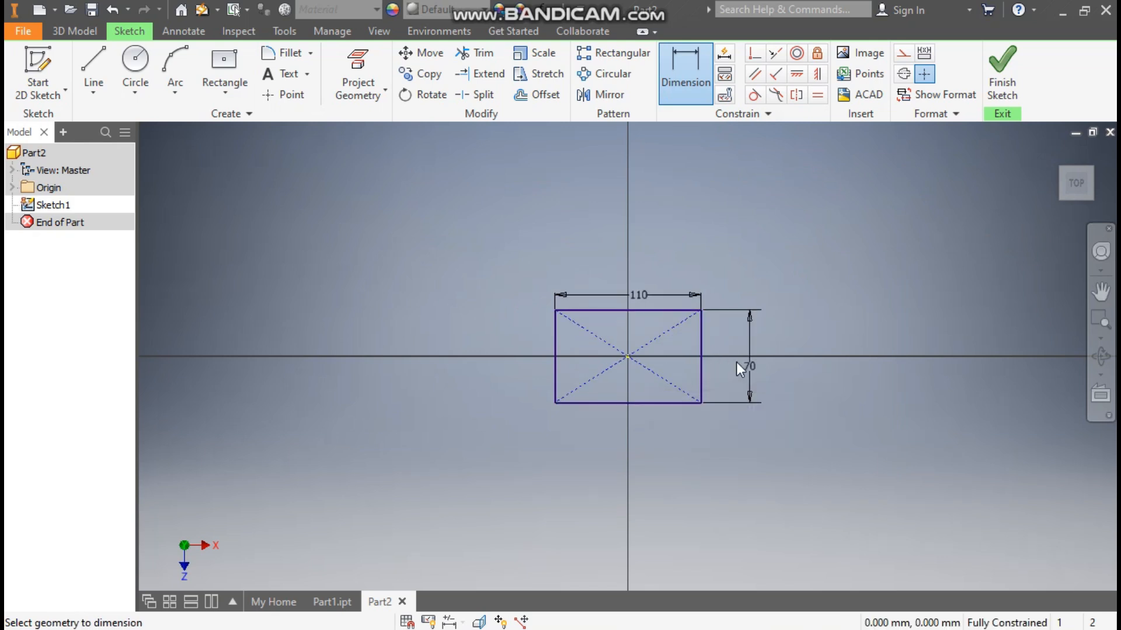
Finish the sketch and extrude the rectangle 30 mm upward as a solid
click(1003, 83)
drag(803, 377, 789, 377)
click(89, 81)
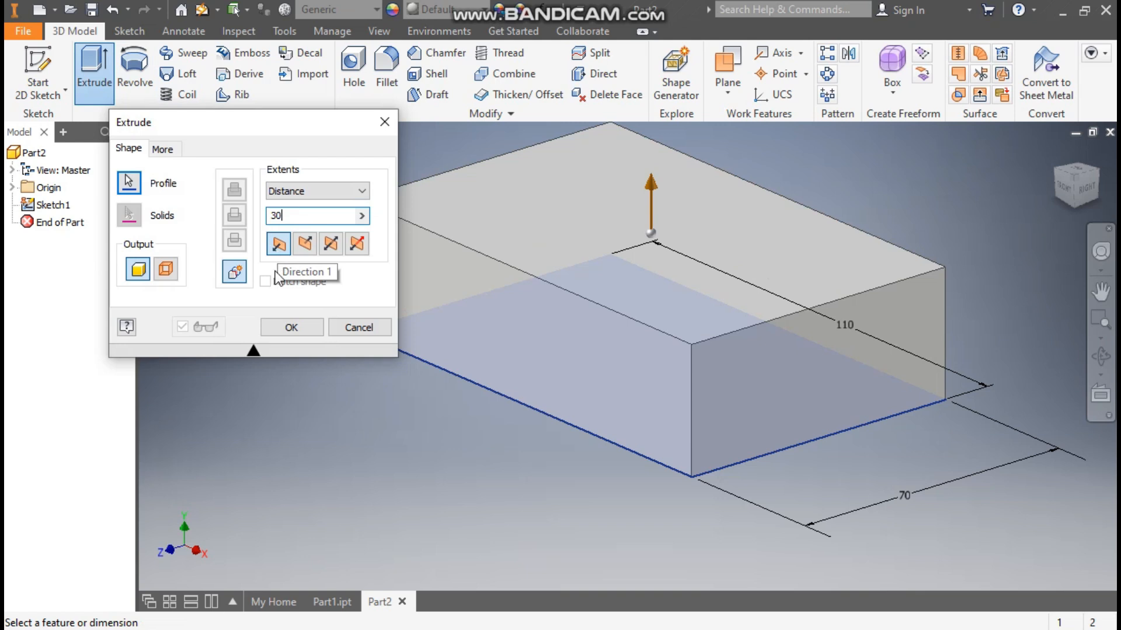
click(288, 327)
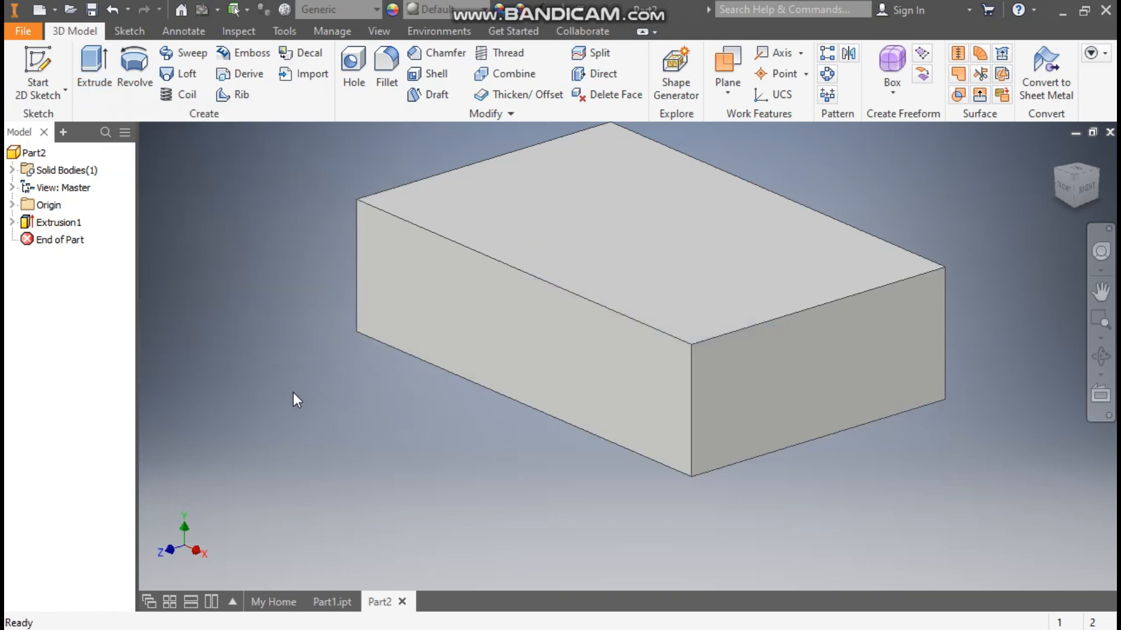
Start a sketch on the block's top face and draw a two-point rectangle about 72 by 19 mm along its rear edge
scroll(297, 400, down, 4)
click(494, 310)
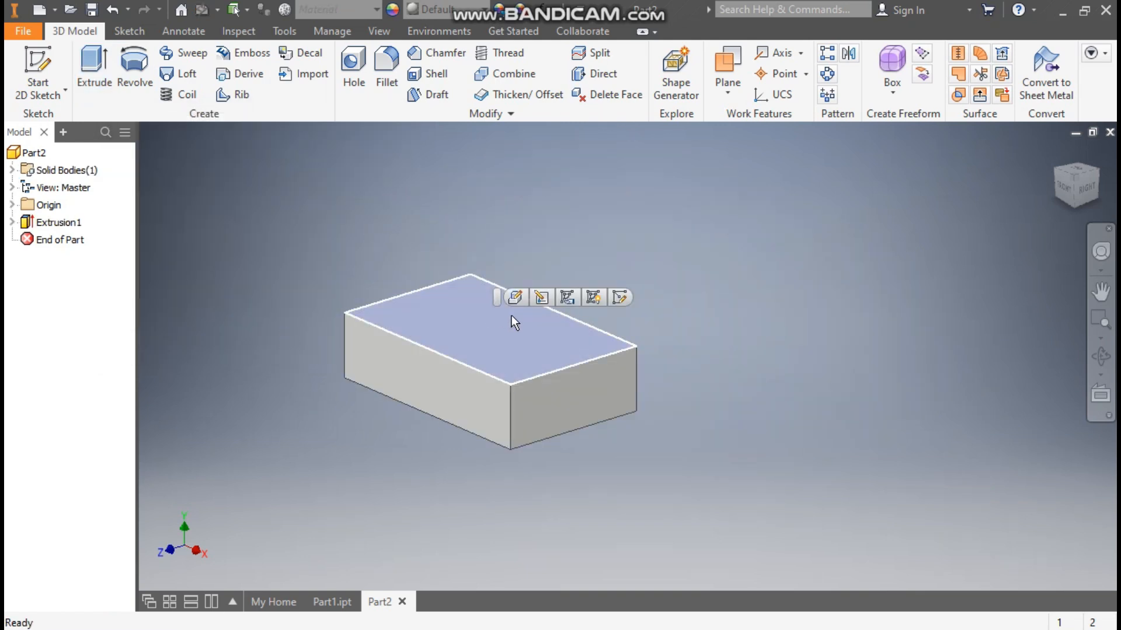
click(613, 304)
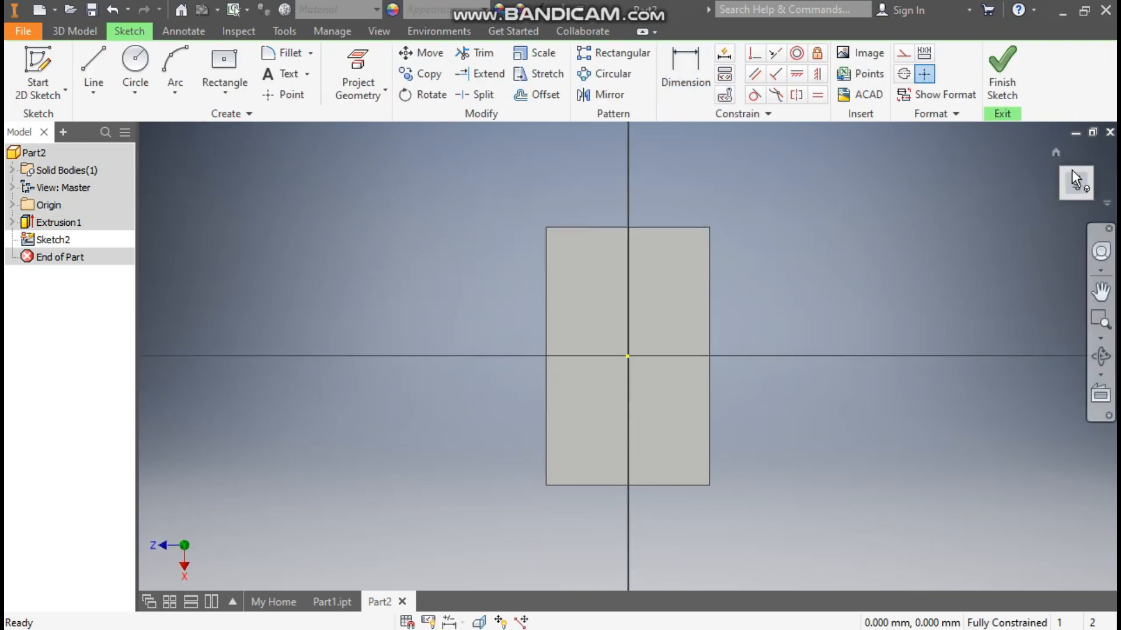
click(1088, 149)
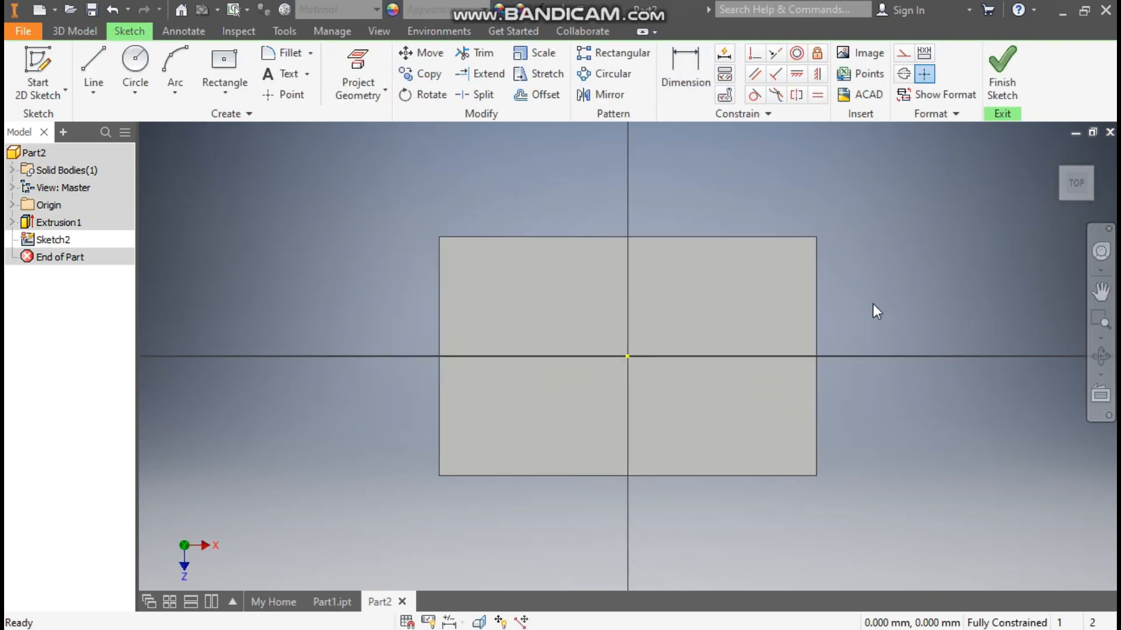
click(224, 92)
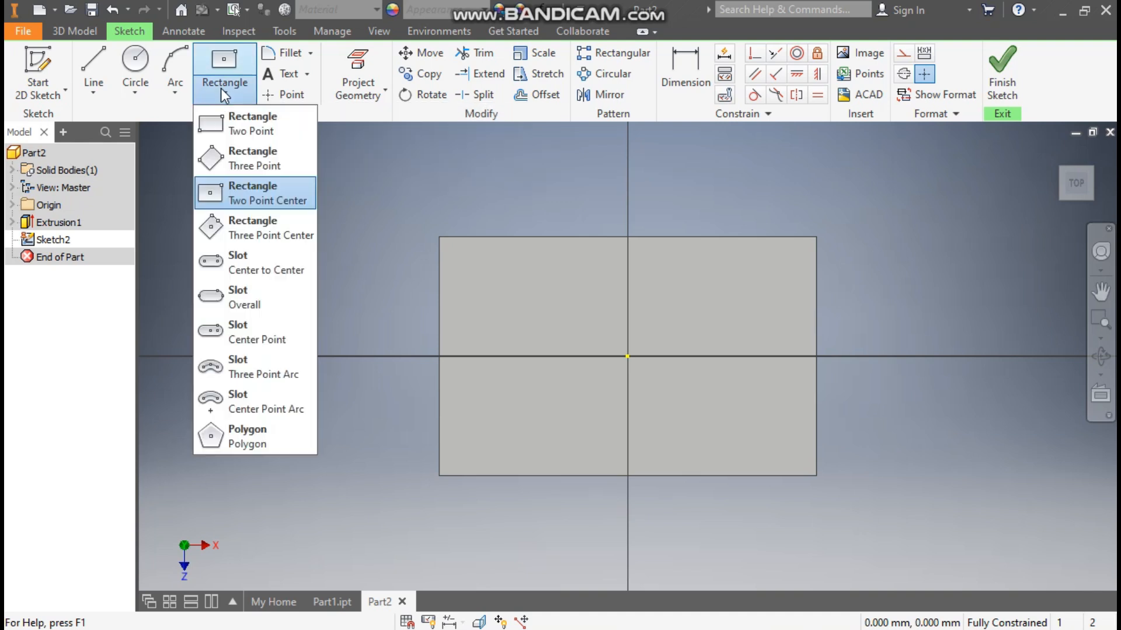
click(245, 130)
click(500, 237)
click(749, 302)
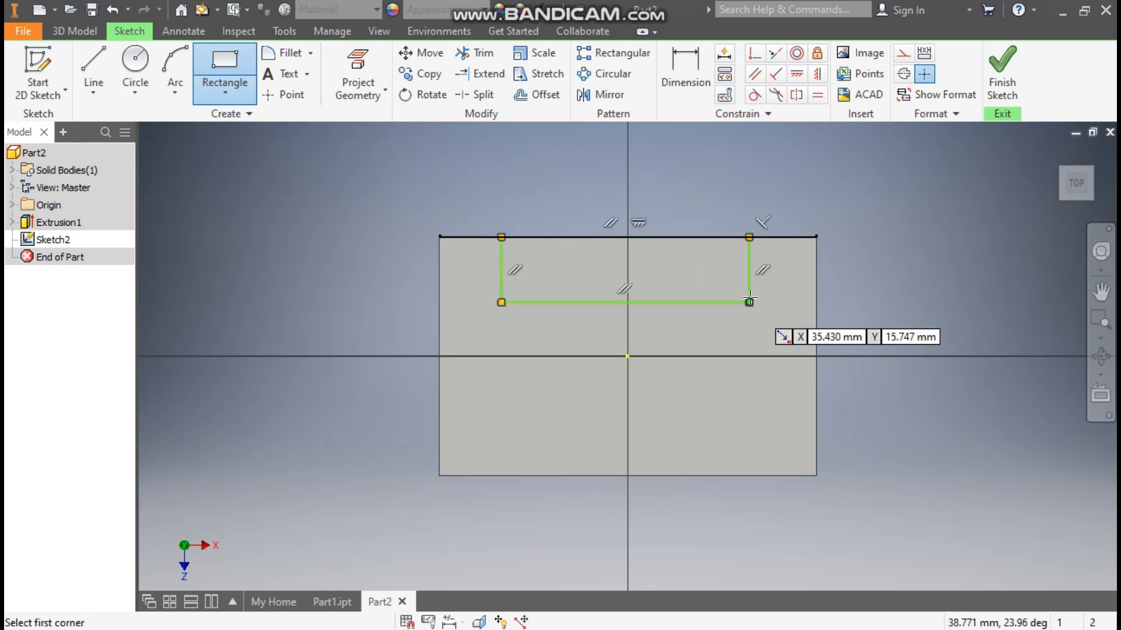
Dimension the rear-edge rectangle to 90 mm in length and 20 mm in depth
click(692, 77)
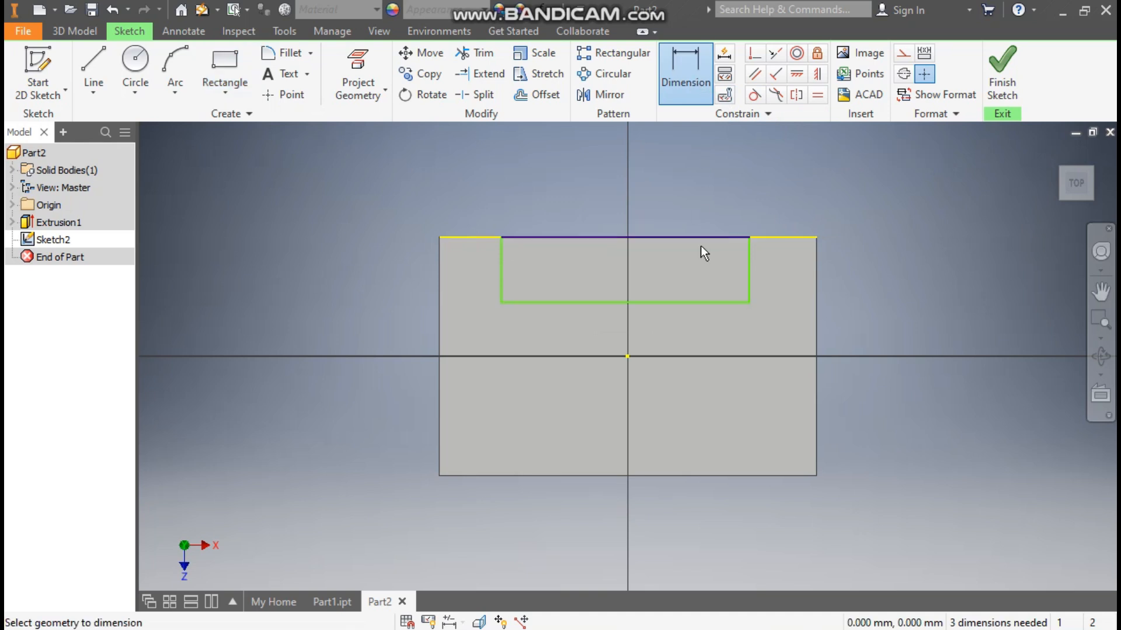
click(689, 302)
click(687, 325)
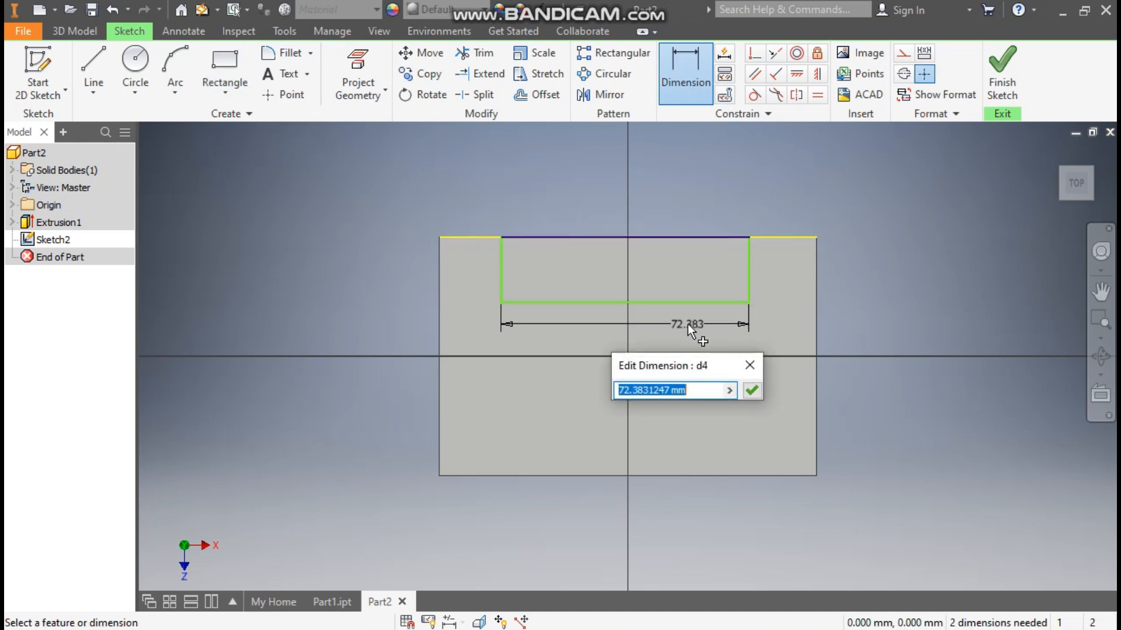
text(9)
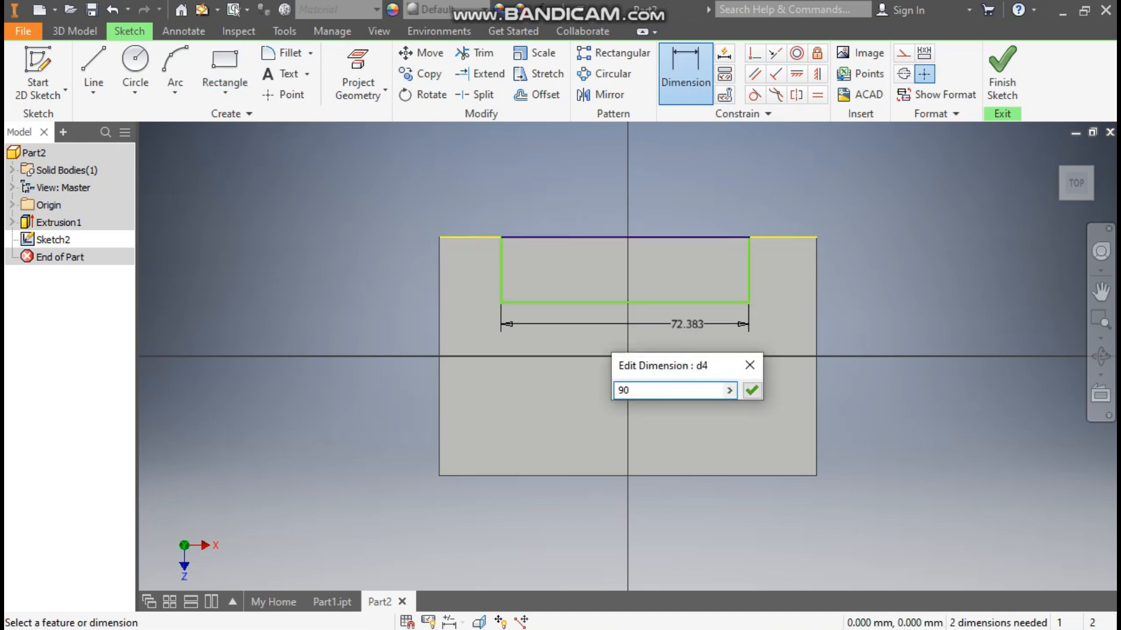
text(0)
key(Return)
click(504, 282)
click(473, 286)
text(20)
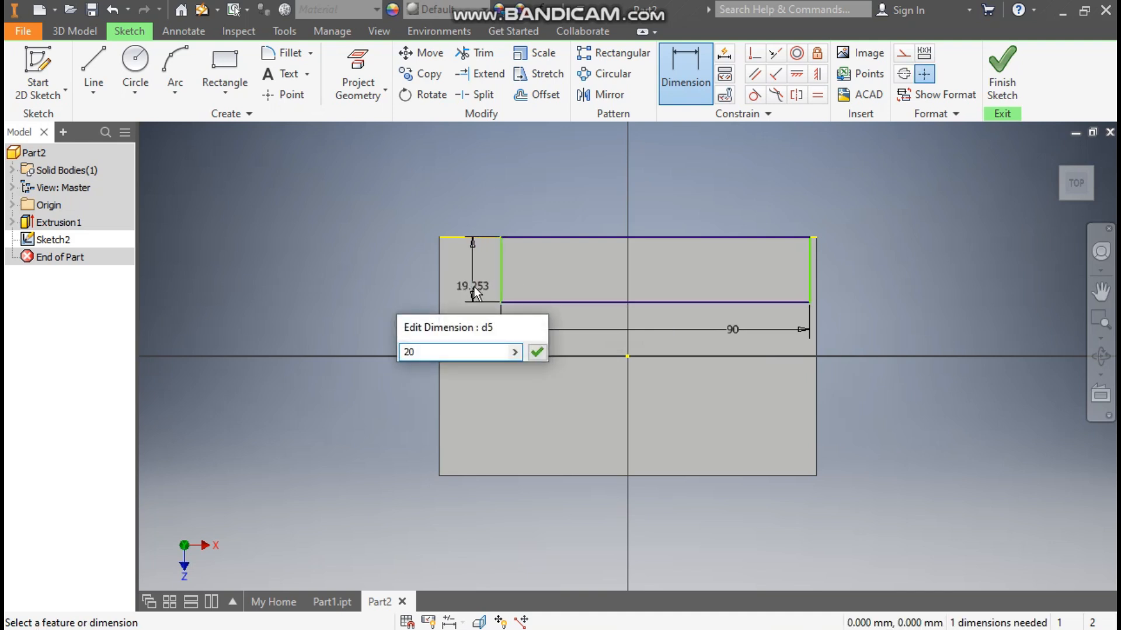
key(Return)
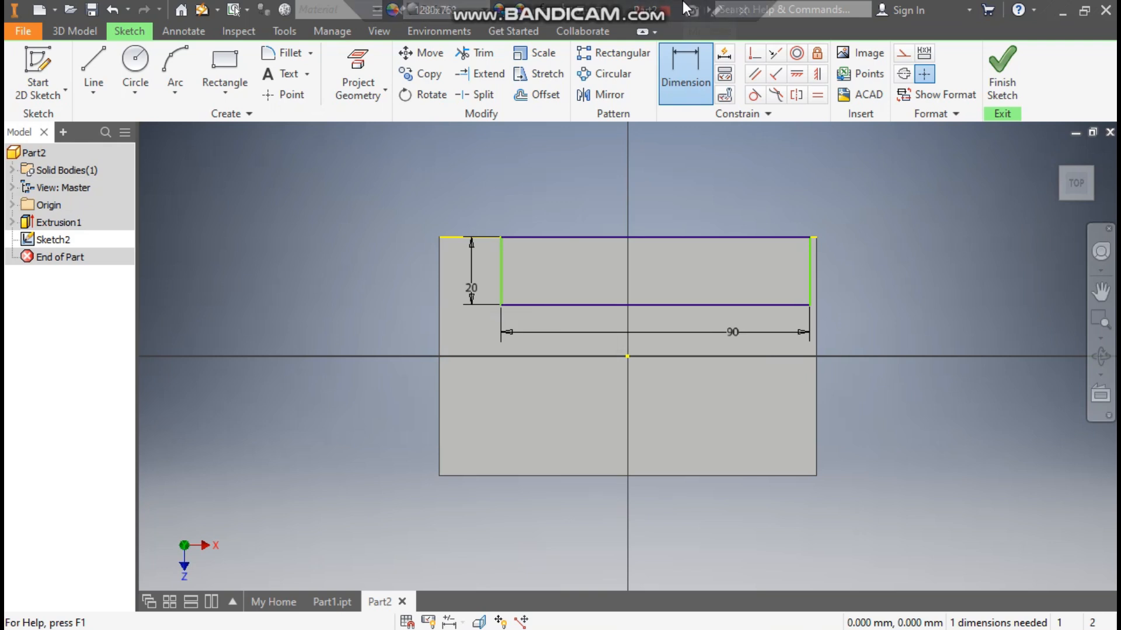
key(Escape)
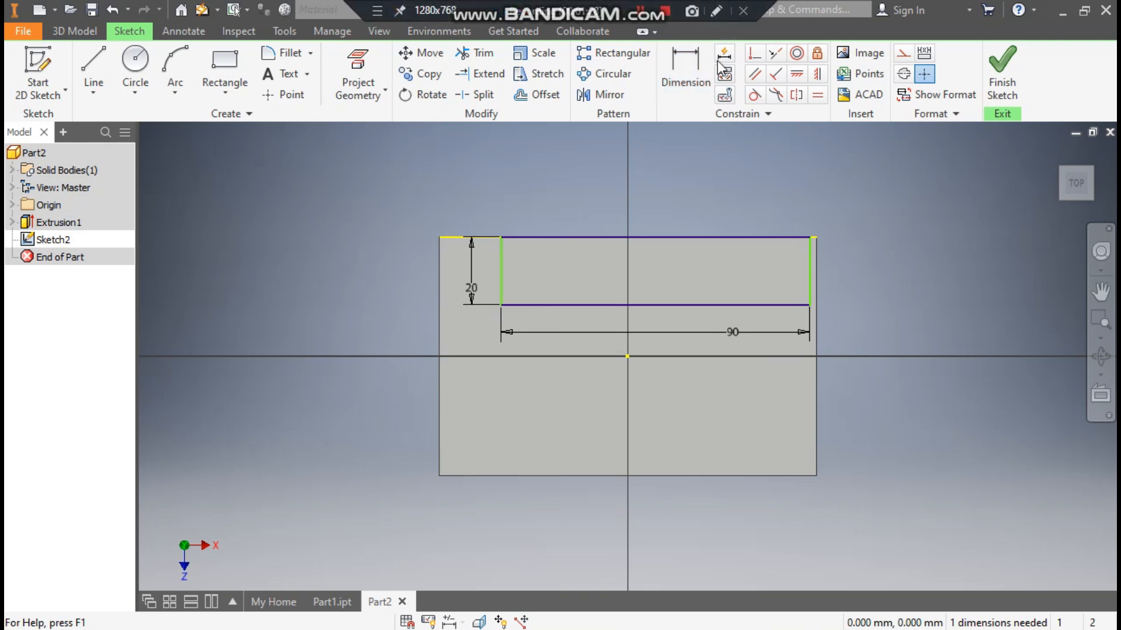
Centre the 90 mm rectangle on the block with a vertical constraint between its front edge's midpoint and the origin
mouse_move(689, 304)
mouse_down()
mouse_move(370, 320)
mouse_move(492, 274)
mouse_move(398, 280)
mouse_move(684, 285)
mouse_move(240, 250)
mouse_move(664, 257)
mouse_move(647, 234)
mouse_up()
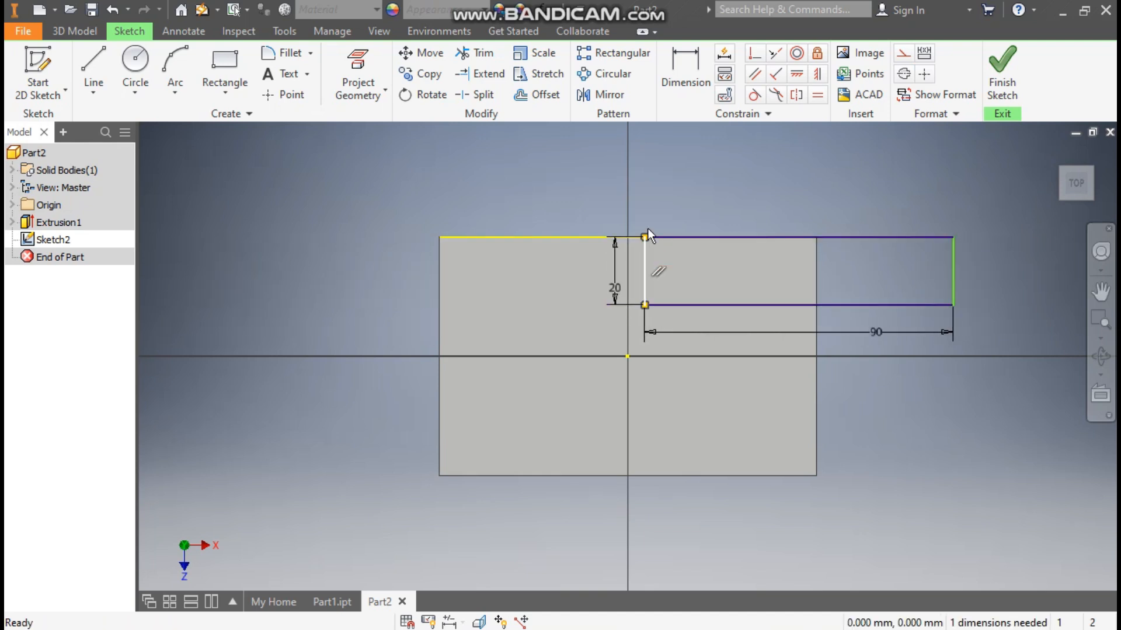
click(818, 74)
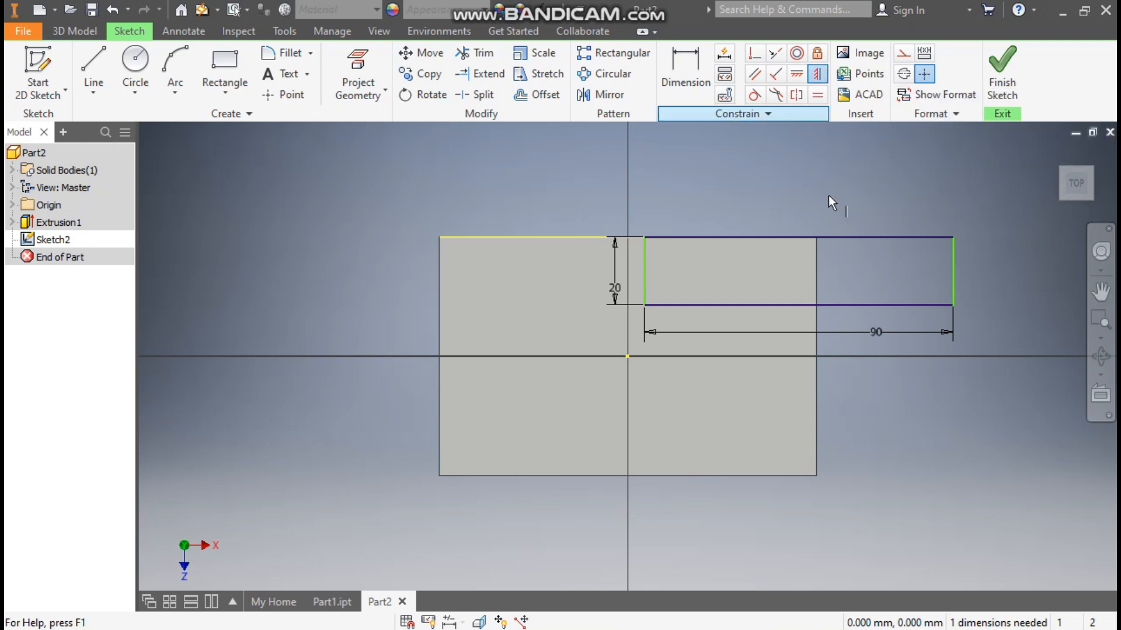
click(801, 306)
click(629, 359)
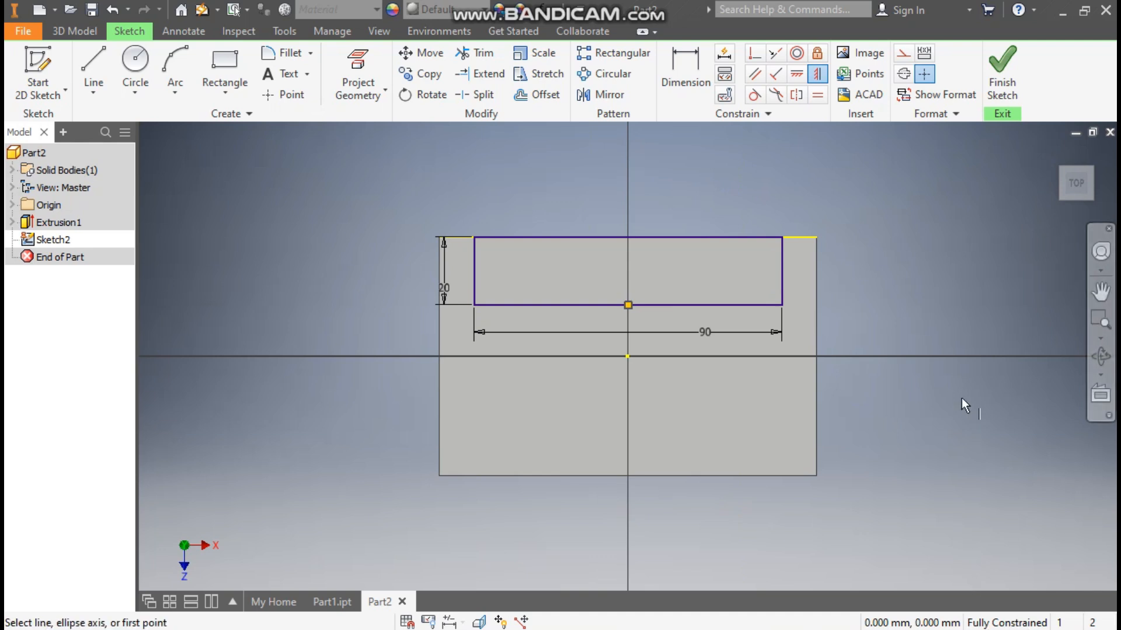
Finish the sketch and extrude the rear rectangle 30 mm upward, joined to the base block
click(1002, 73)
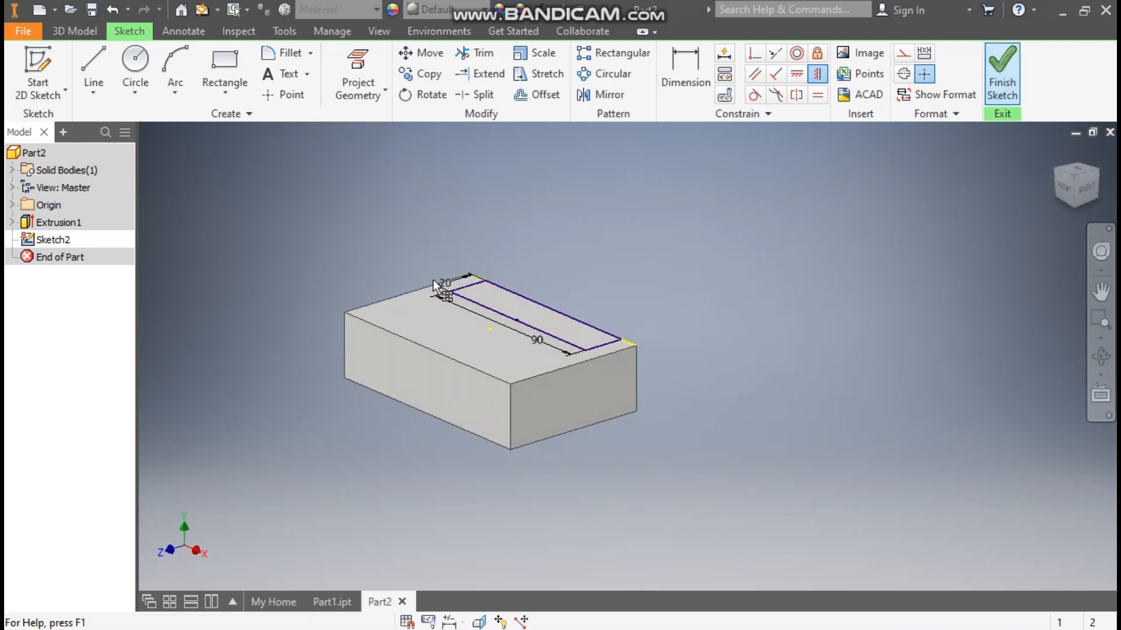
click(99, 75)
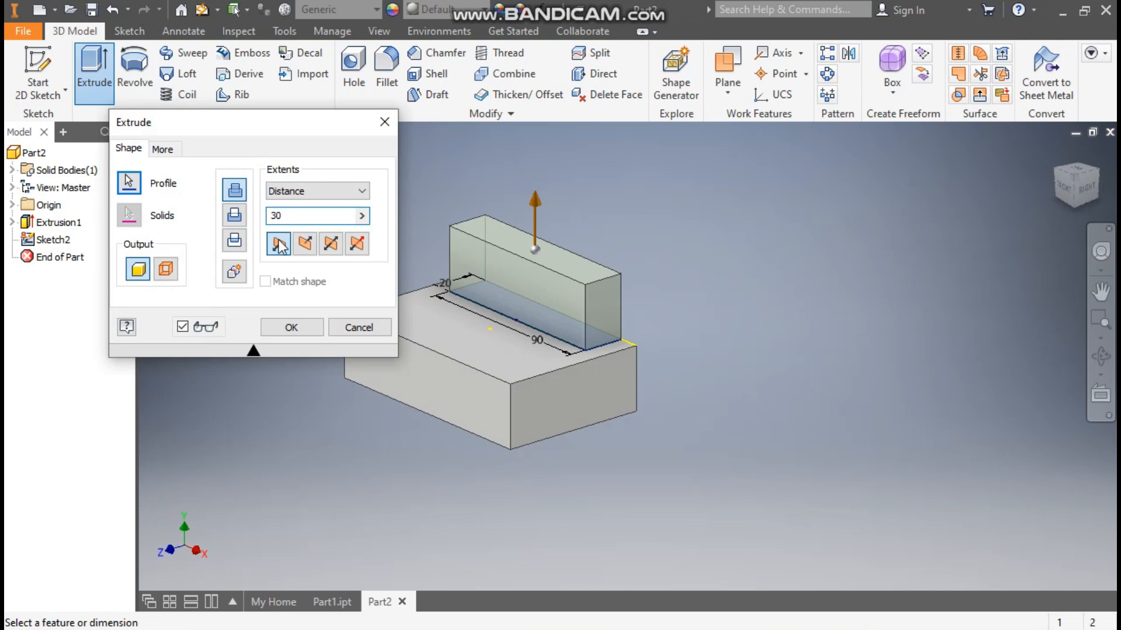
click(295, 326)
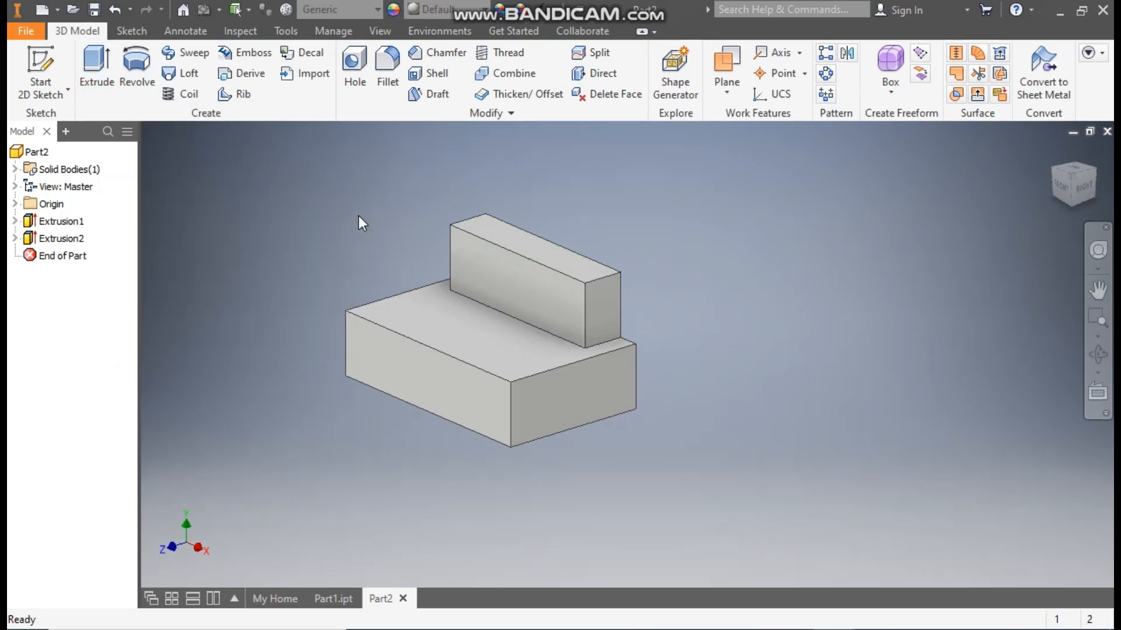
Start a new sketch on the right end face of the upright block
scroll(363, 222, down, 2)
middle_drag(358, 216, 364, 226)
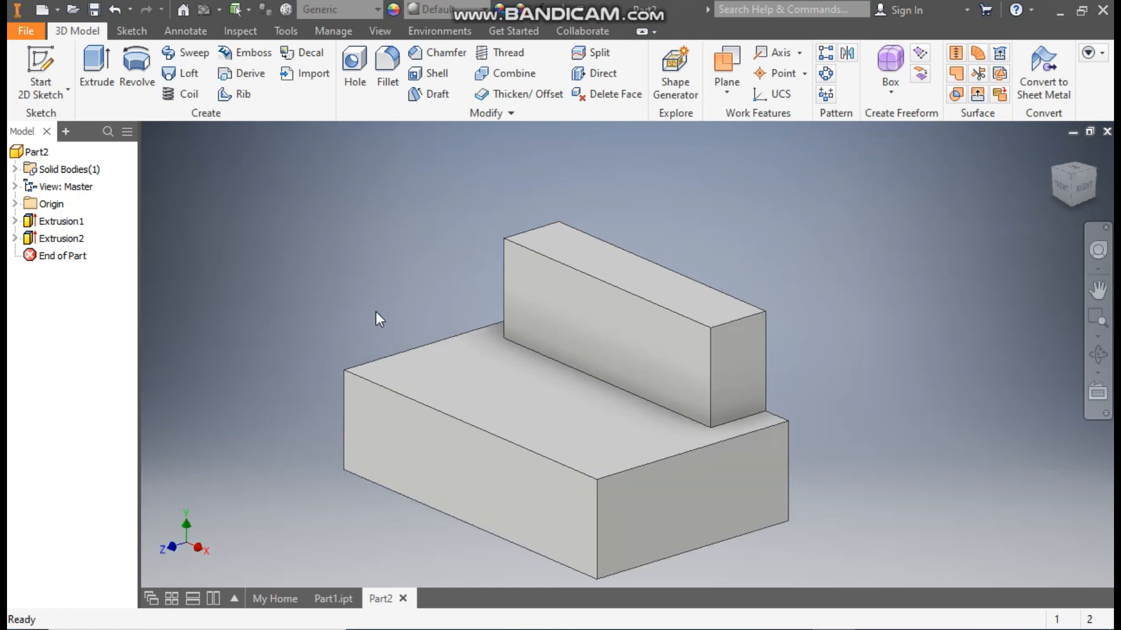
click(748, 385)
click(876, 371)
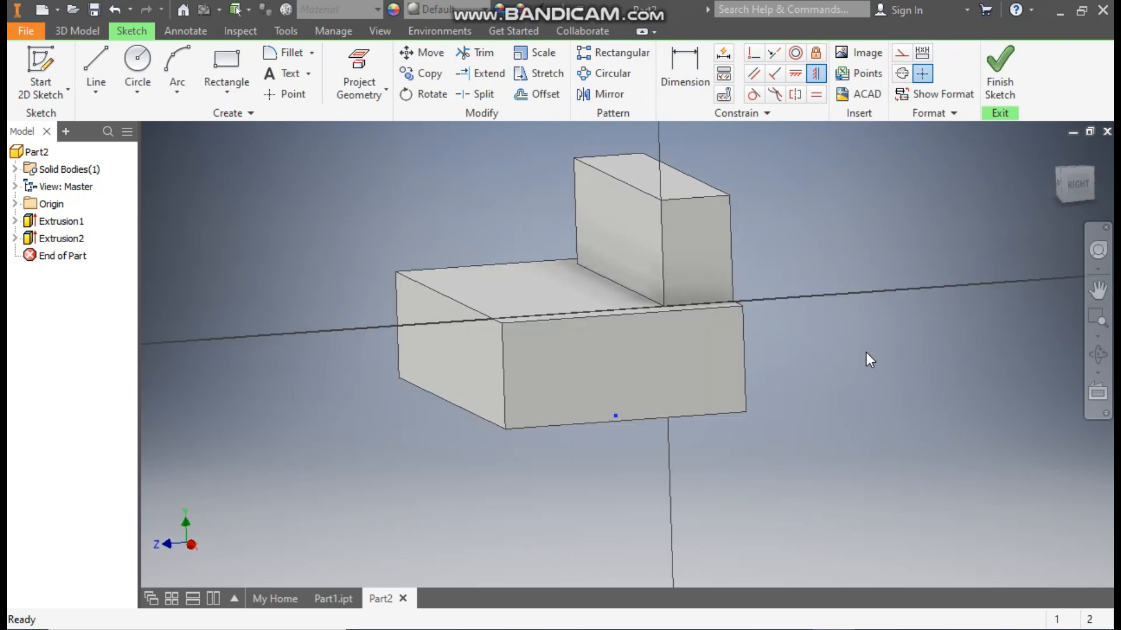
middle_drag(783, 241, 752, 317)
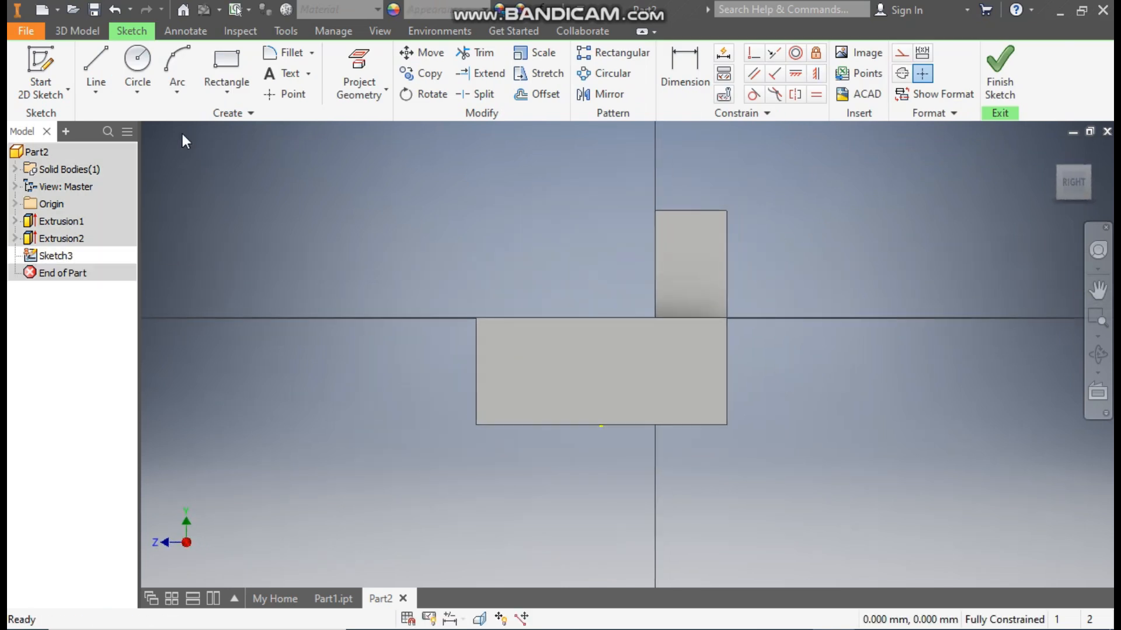
Sketch a closed four-sided profile from the upright block's front edge, with a sloping top, short vertical front edge and base along the lower block
click(92, 60)
click(656, 318)
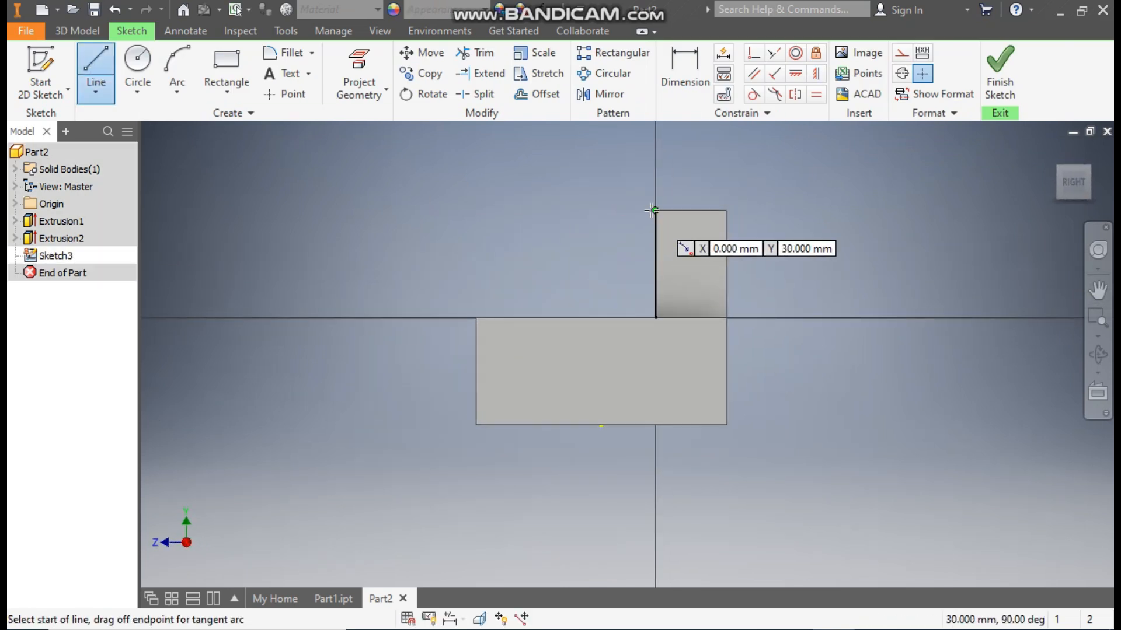
click(654, 210)
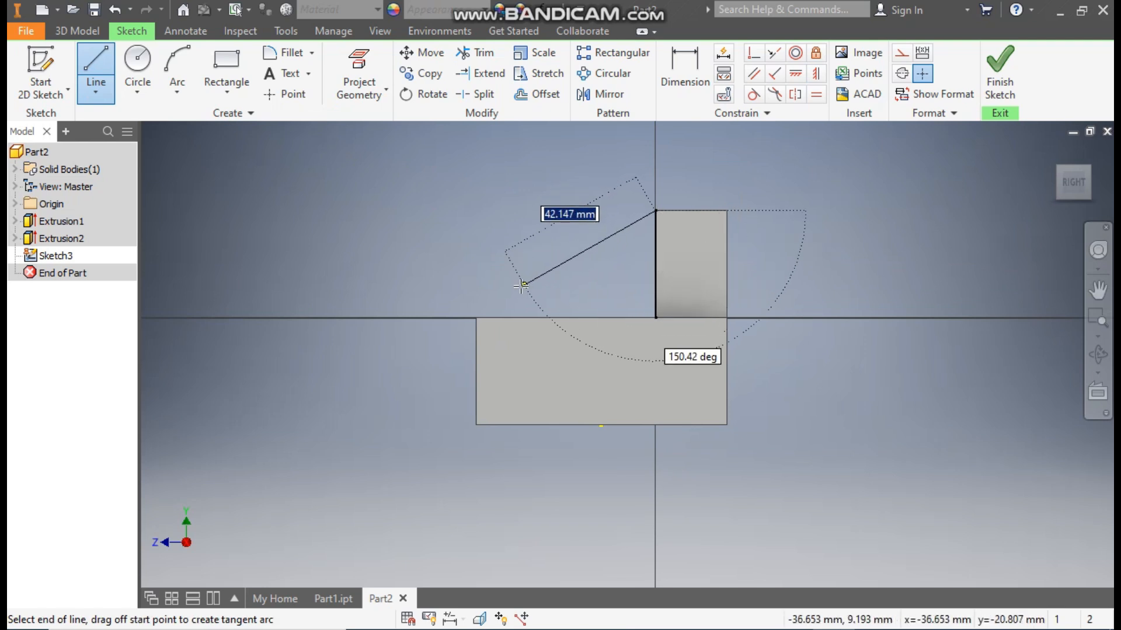
click(514, 286)
double_click(514, 317)
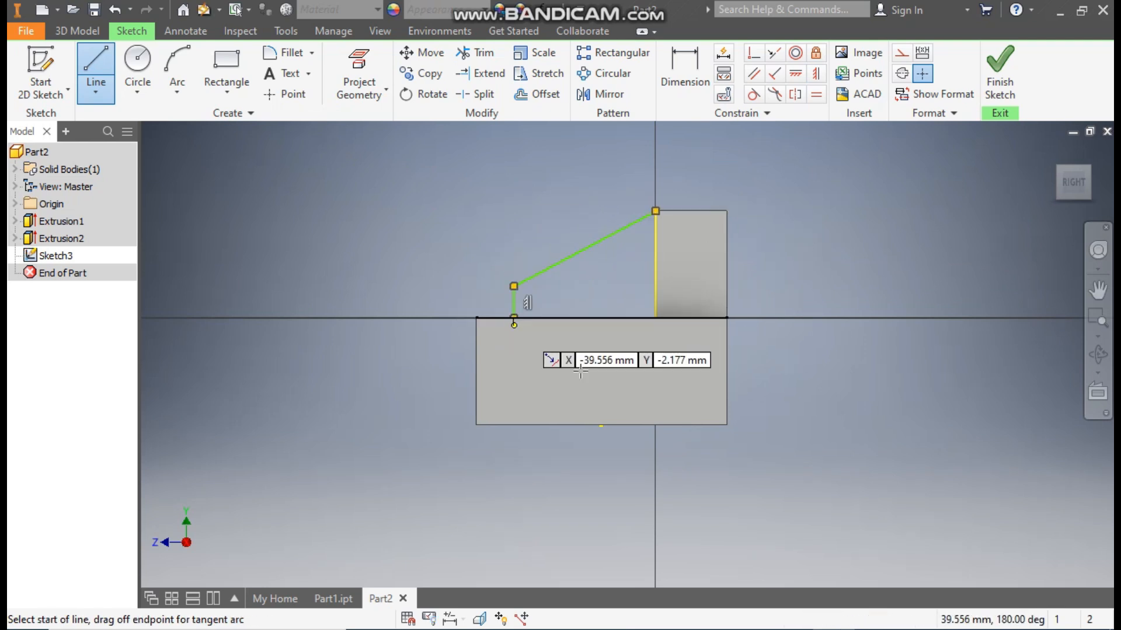
click(514, 317)
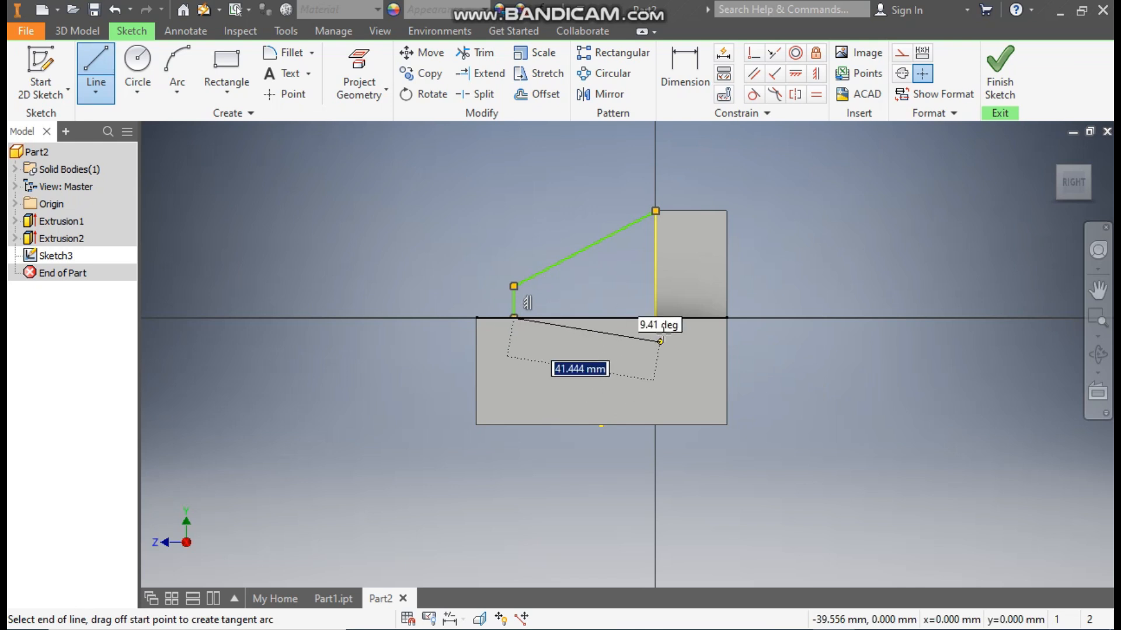
click(655, 318)
click(655, 211)
double_click(655, 318)
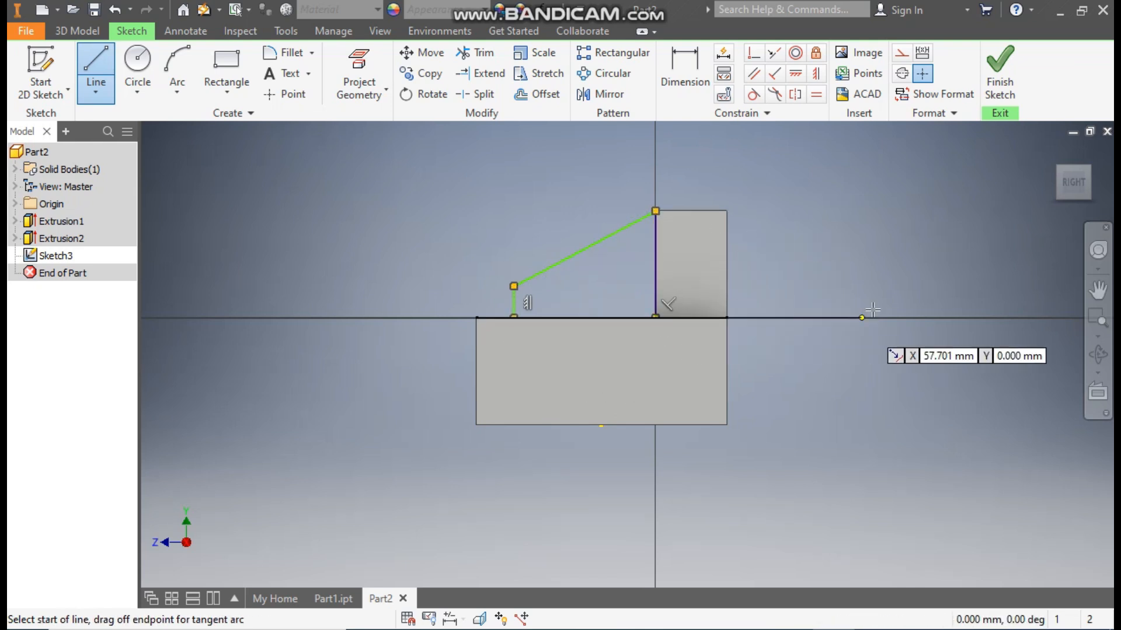
Dimension the profile's short vertical edge to 10 mm and its distance from the base block's front edge to 10 mm
click(690, 76)
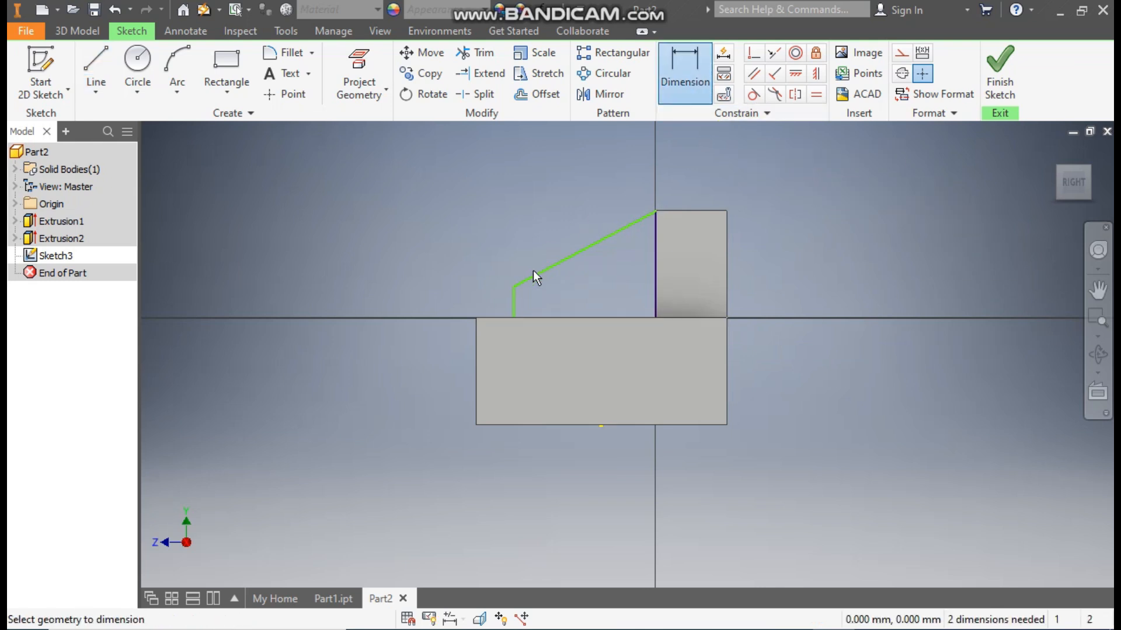
click(514, 302)
click(482, 302)
text(10)
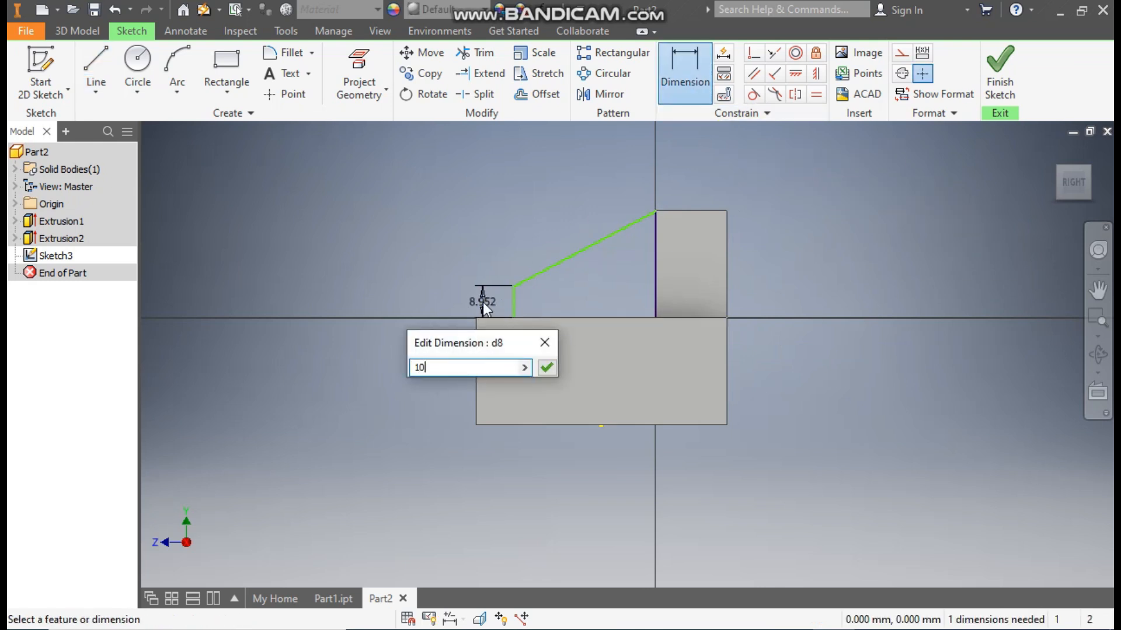
key(Return)
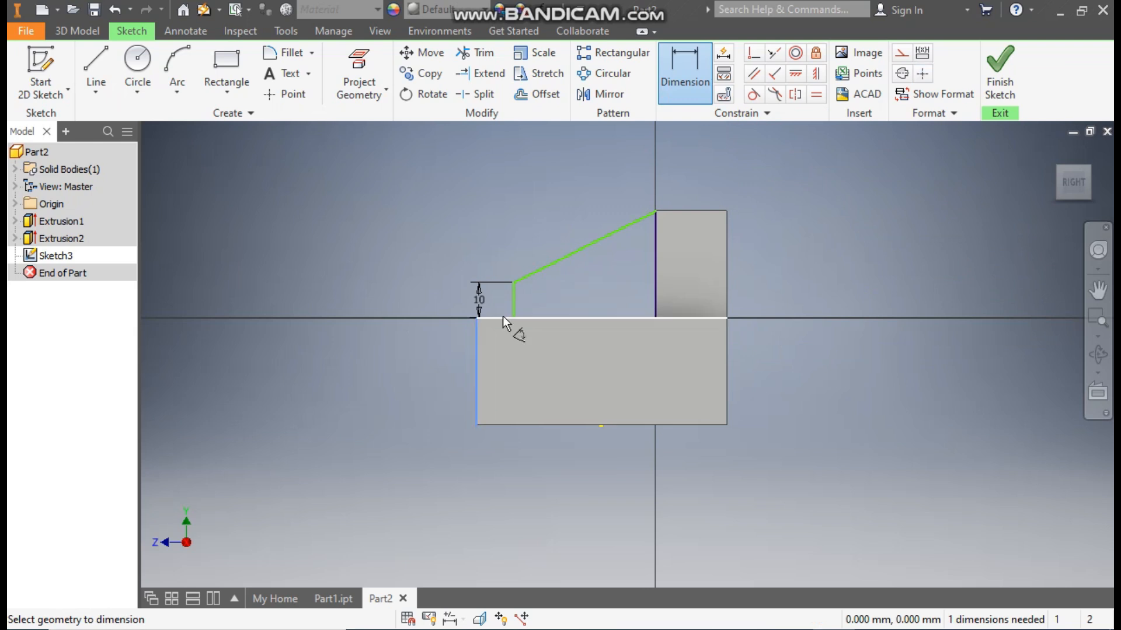
click(511, 306)
click(476, 350)
click(506, 355)
text(10)
key(Return)
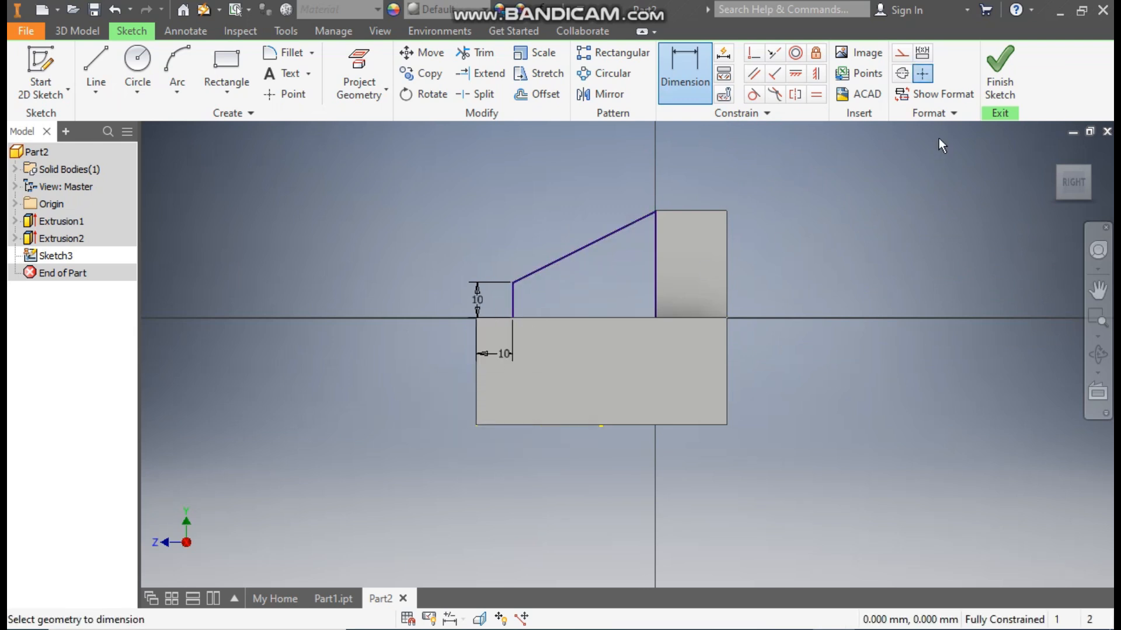
Finish the sketch and extrude the sloped profile 15 mm inward over the base block, joined to the solid
click(1009, 75)
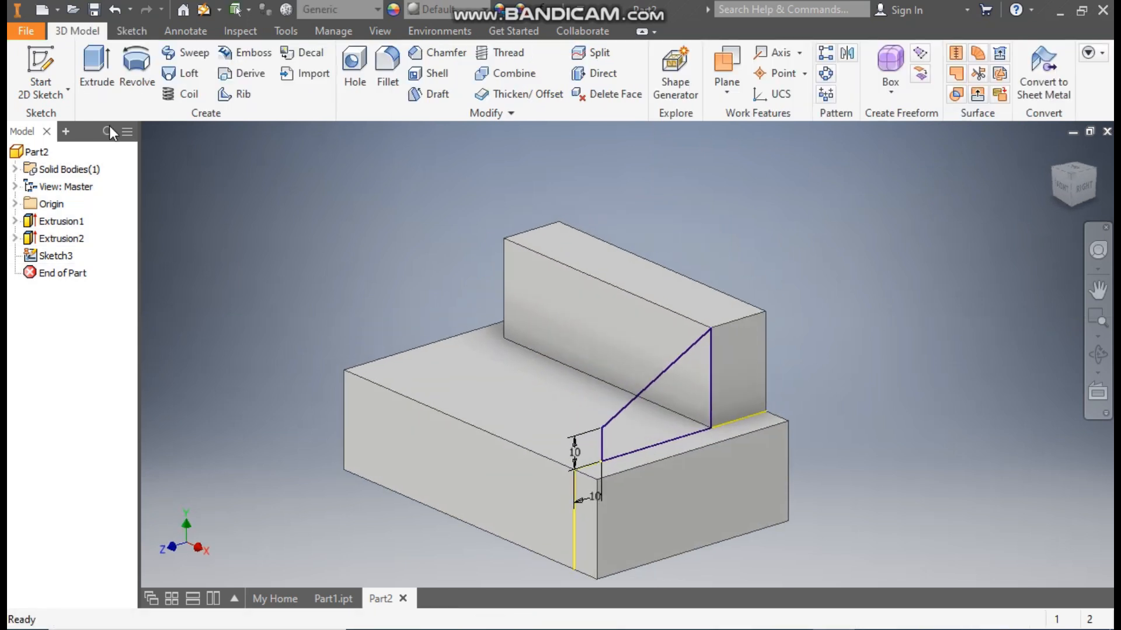
click(87, 65)
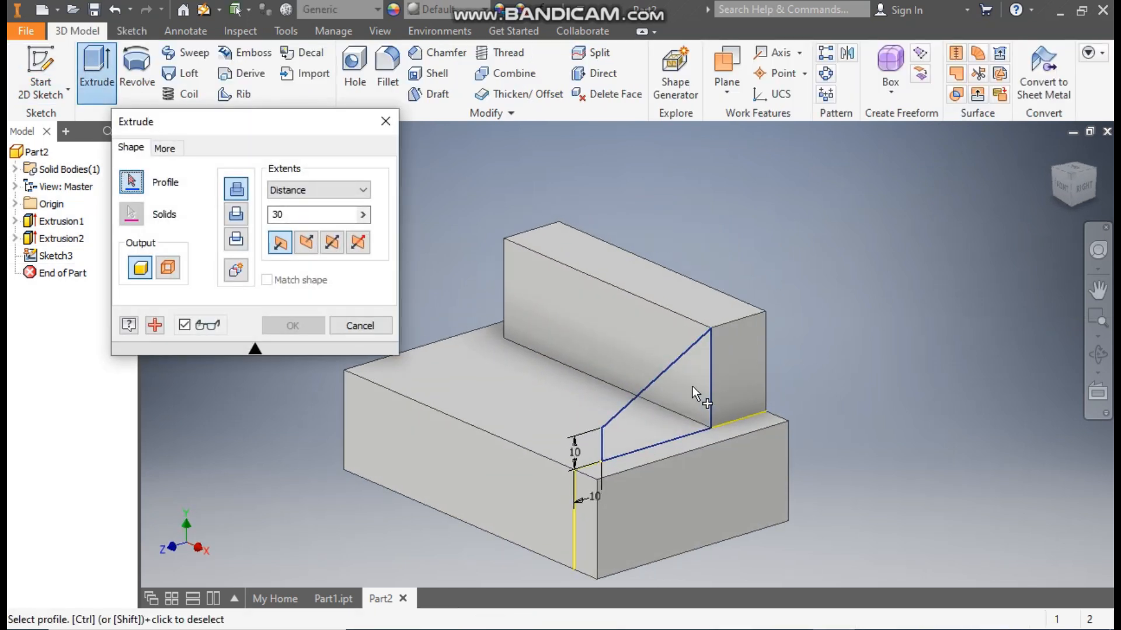
click(692, 386)
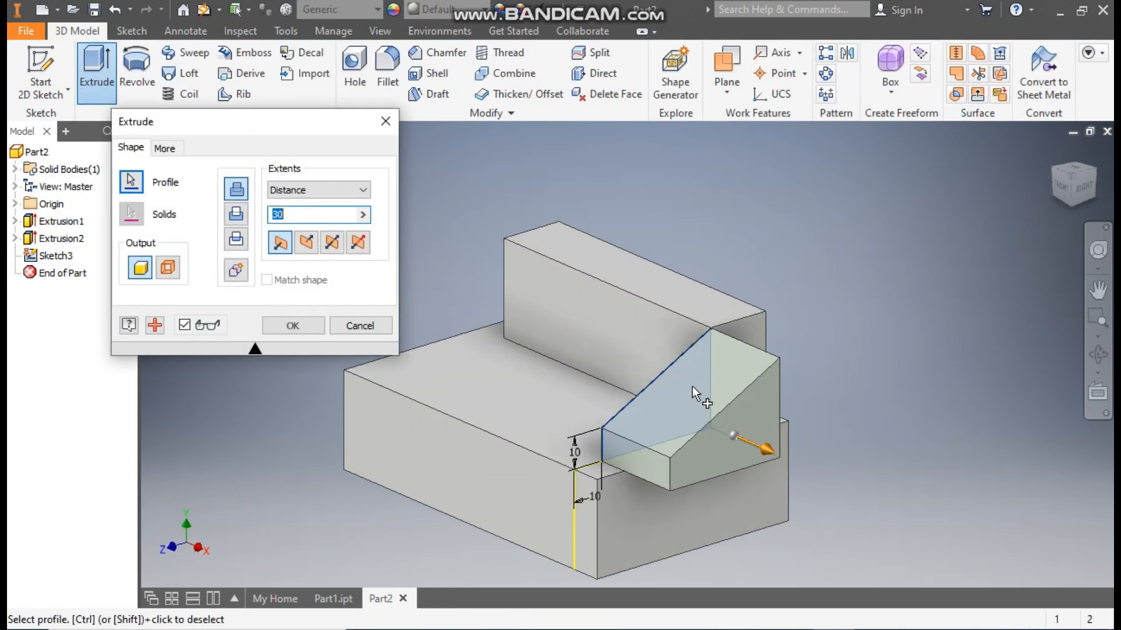
click(309, 248)
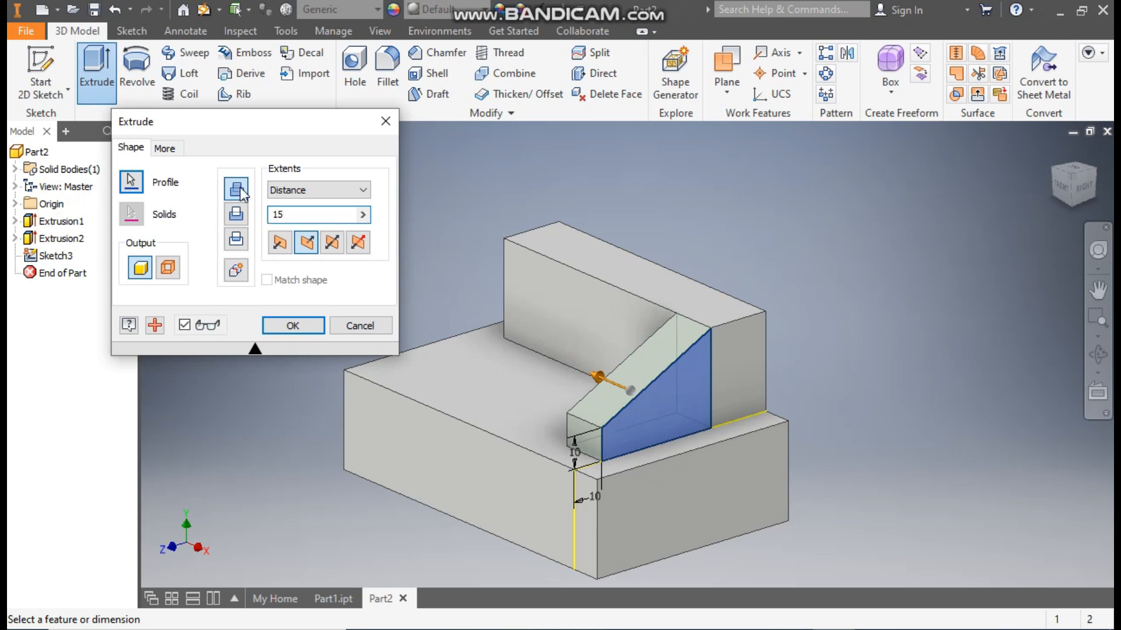
click(291, 327)
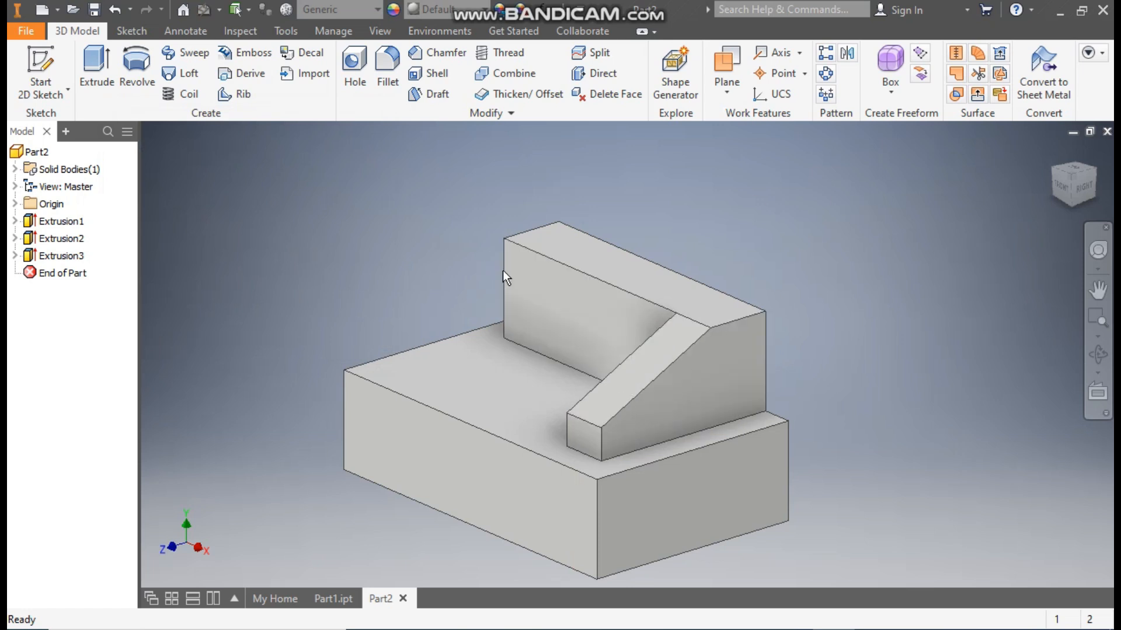
Mirror the sloped rib extrusion about the YZ Plane
click(845, 53)
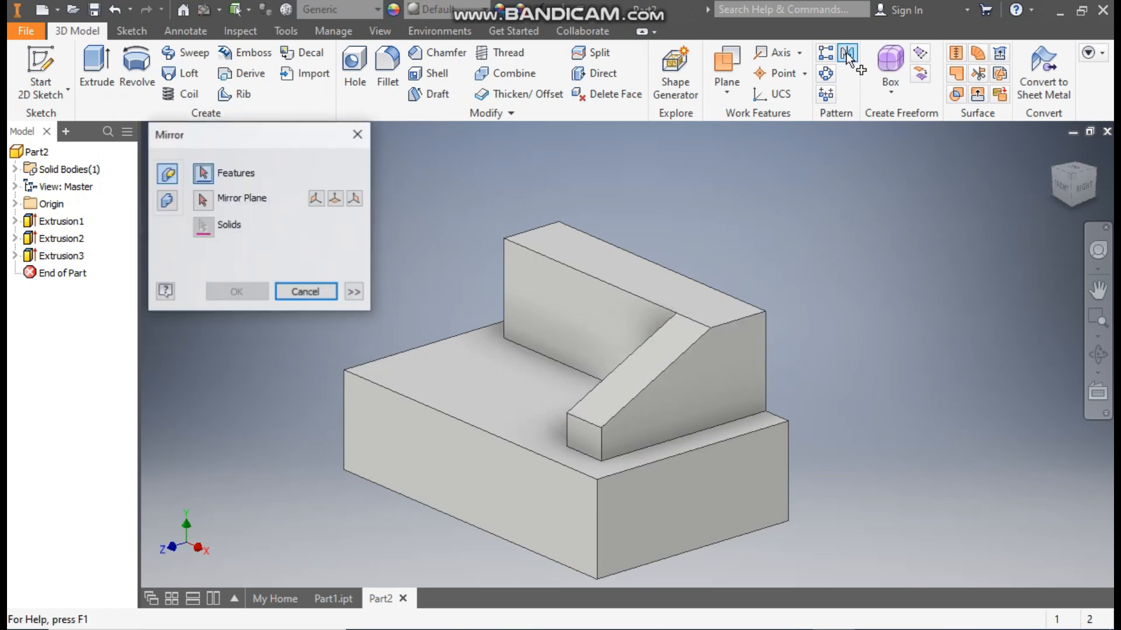
click(65, 258)
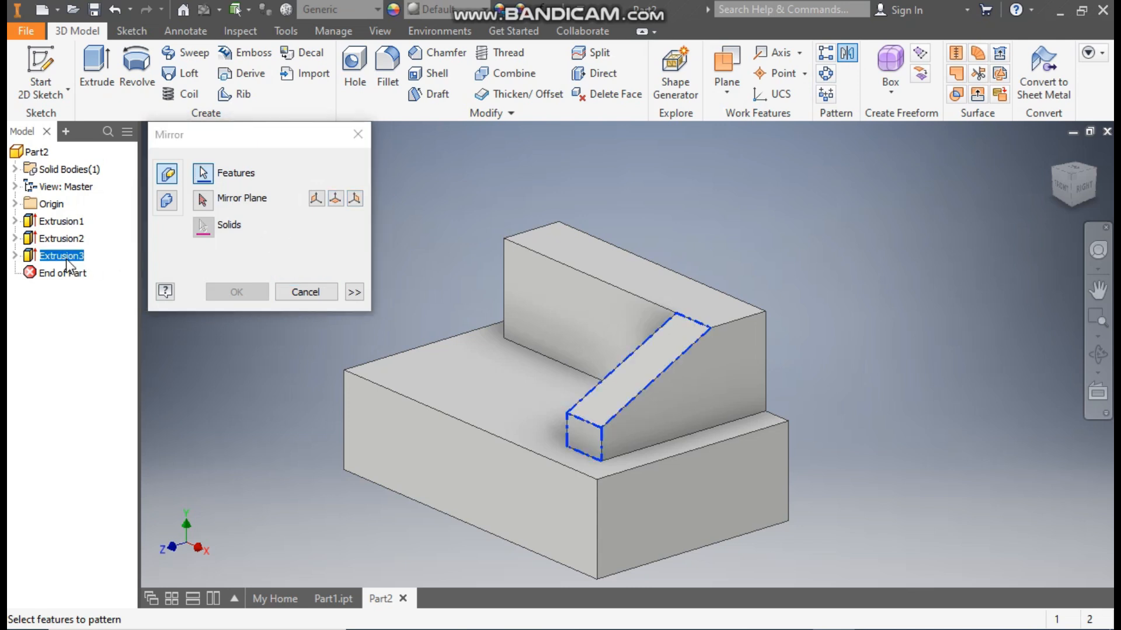
click(203, 201)
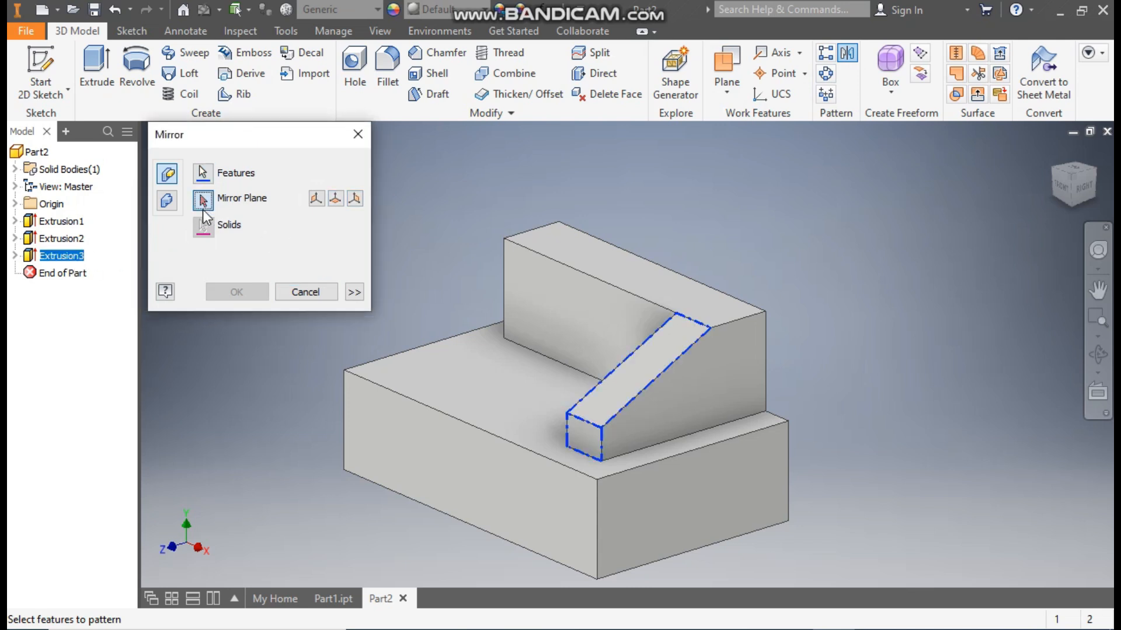
click(15, 204)
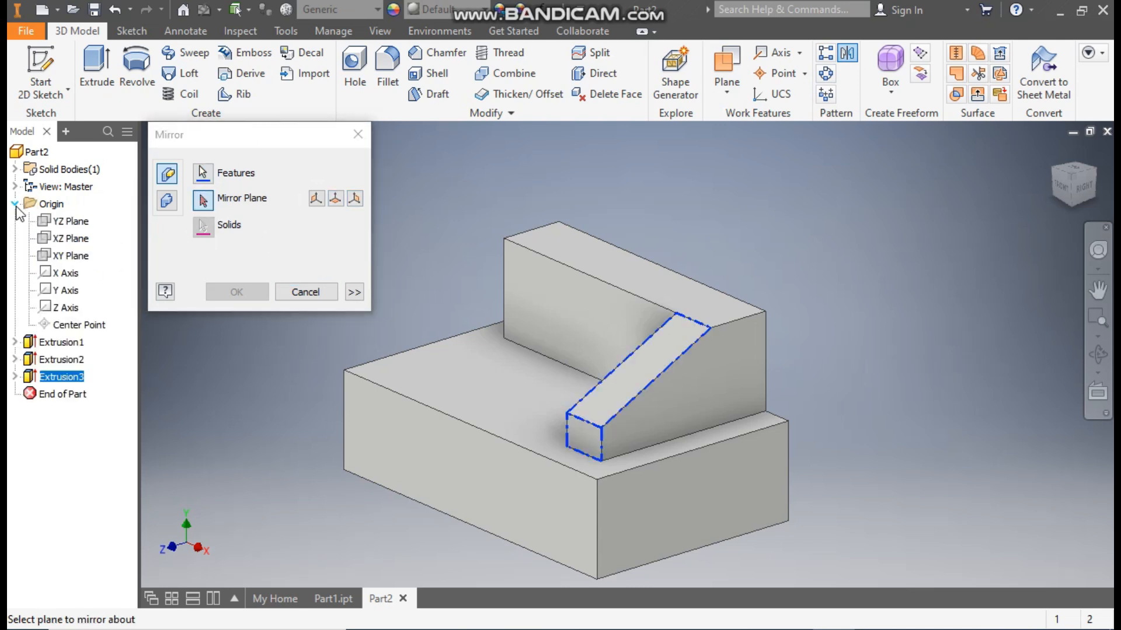
click(71, 223)
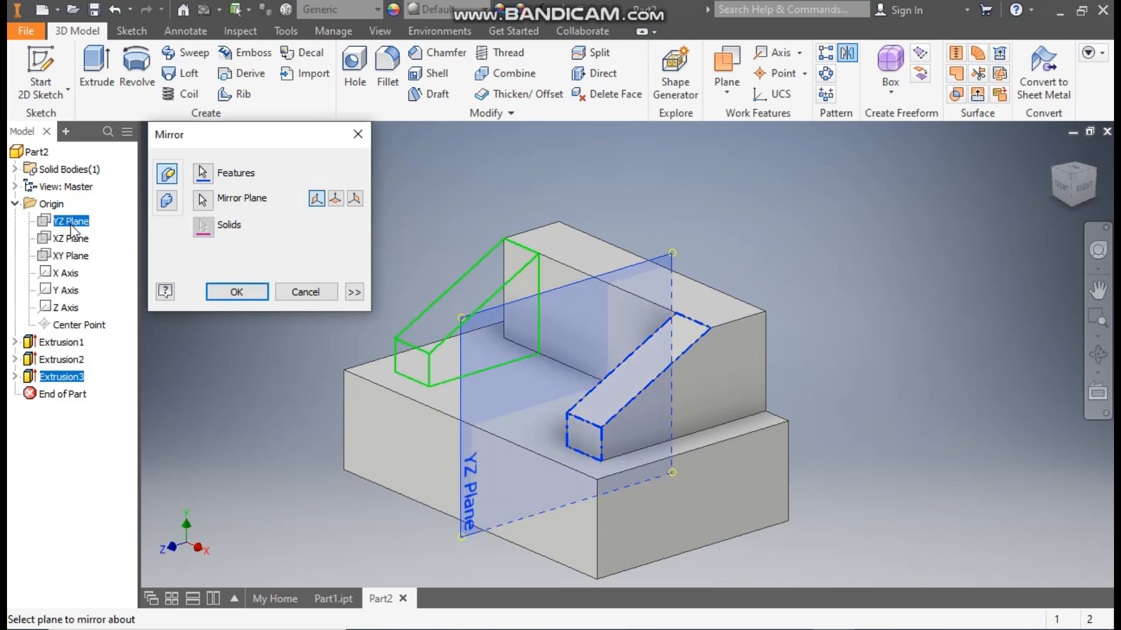
click(234, 291)
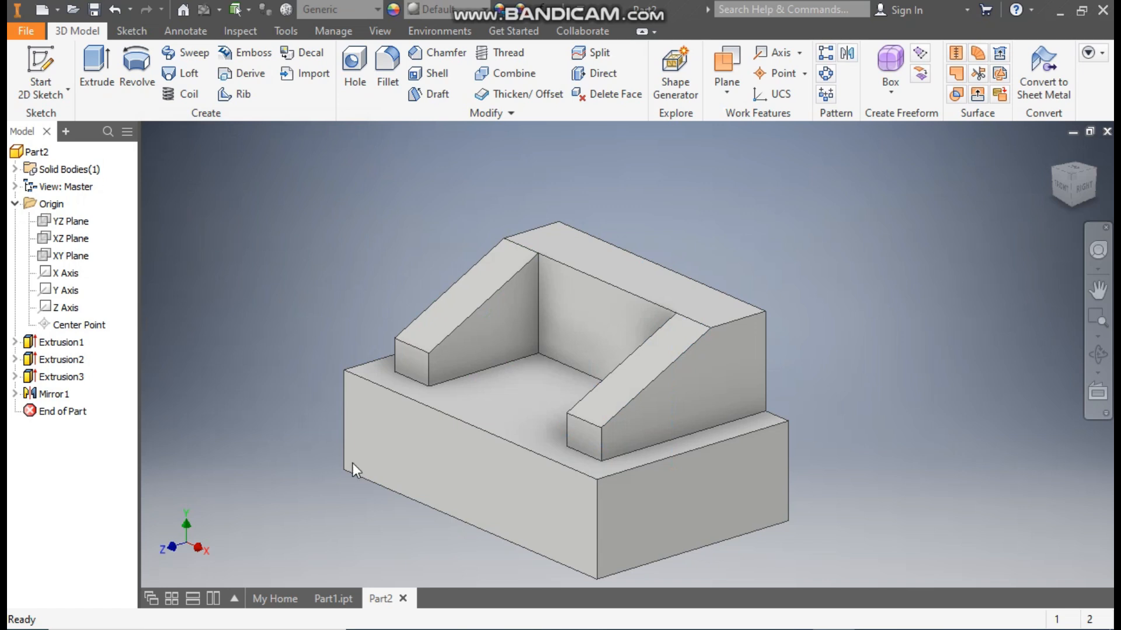
Start a sketch on the upright block's front face and draw a two-point rectangle about 16 mm high down from its top edge
click(605, 315)
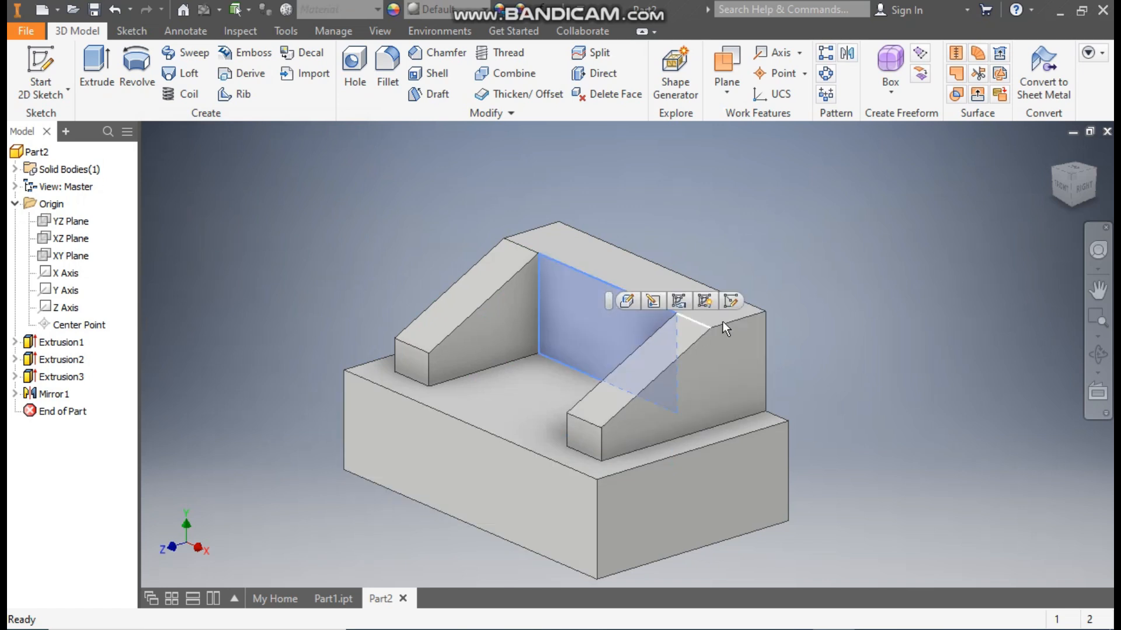
click(729, 300)
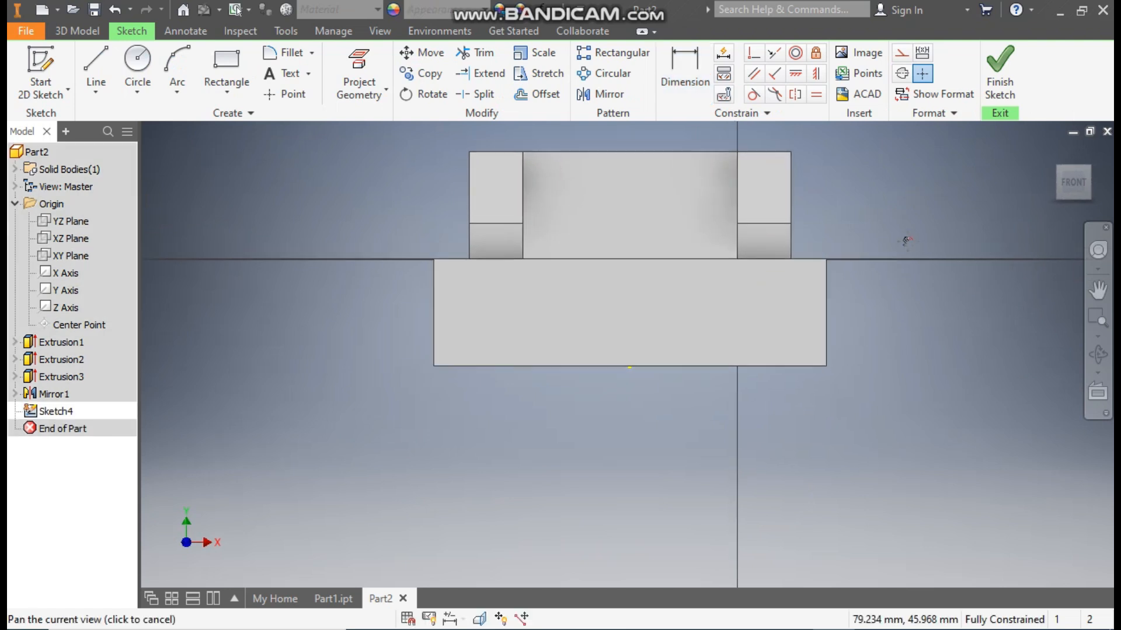
click(223, 94)
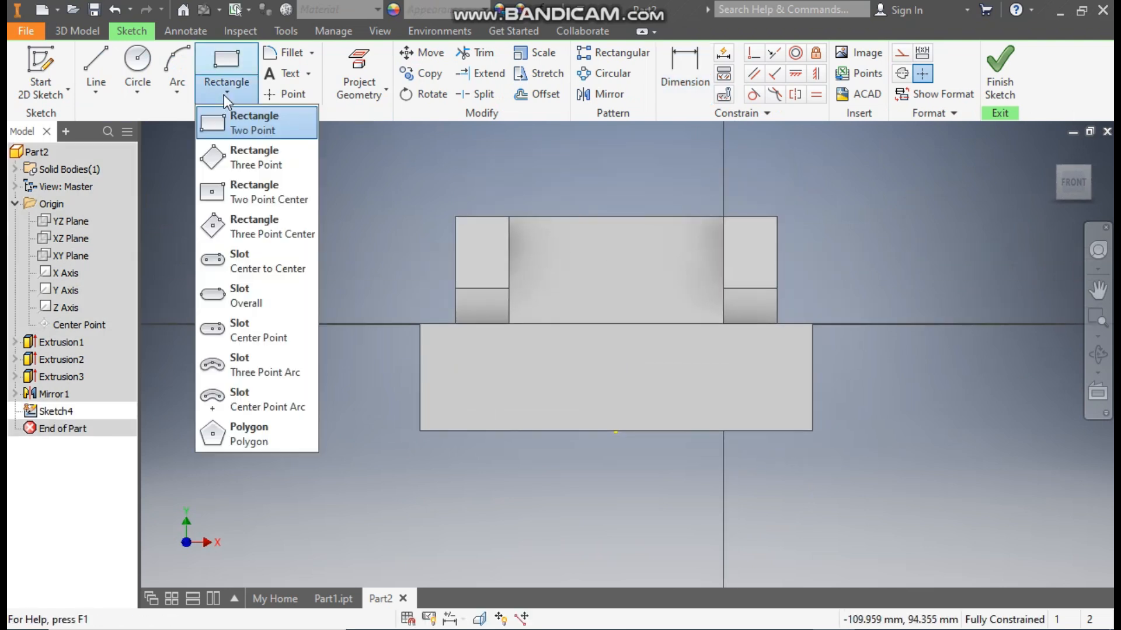
click(233, 125)
click(549, 217)
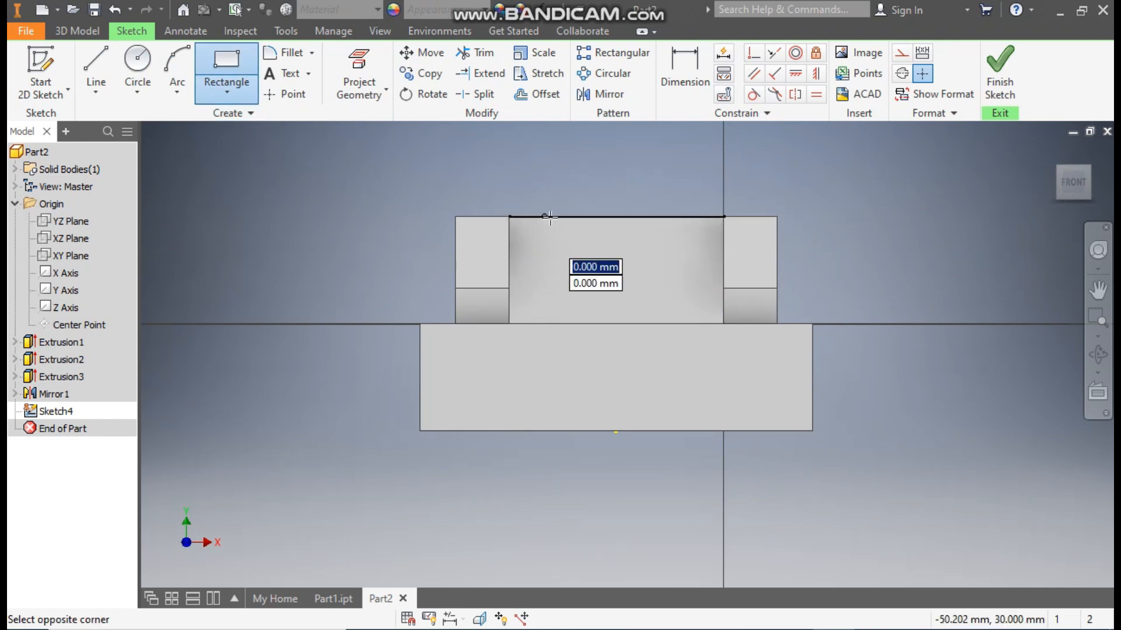
click(691, 274)
Dimension the top-edge rectangle to 10 mm in height and 30 mm in width
click(684, 79)
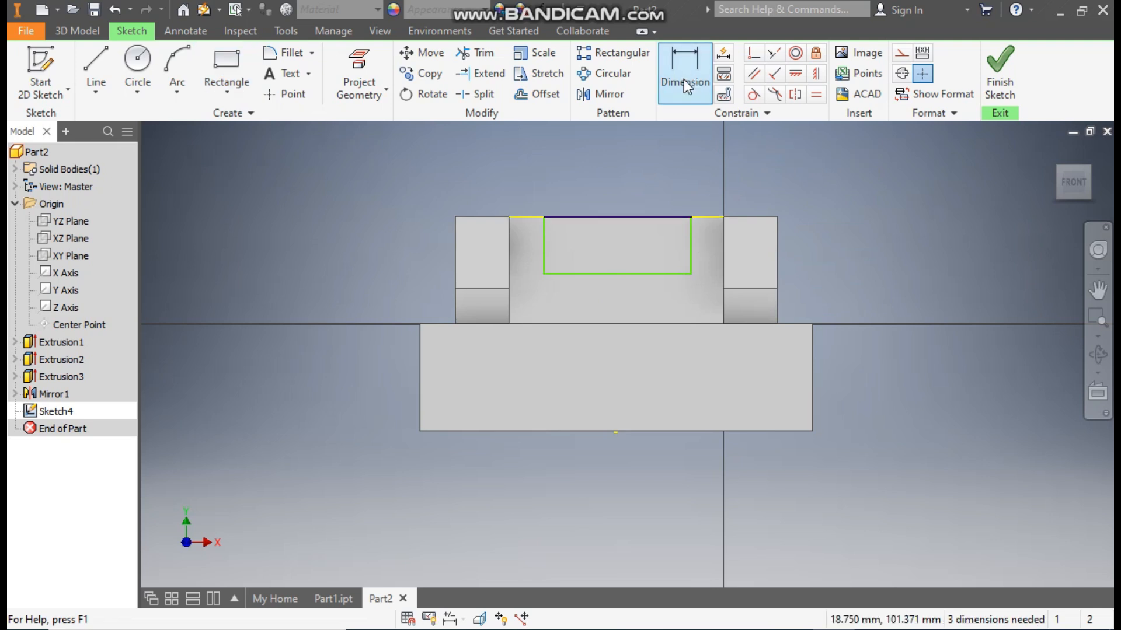
click(691, 261)
click(707, 255)
text(10)
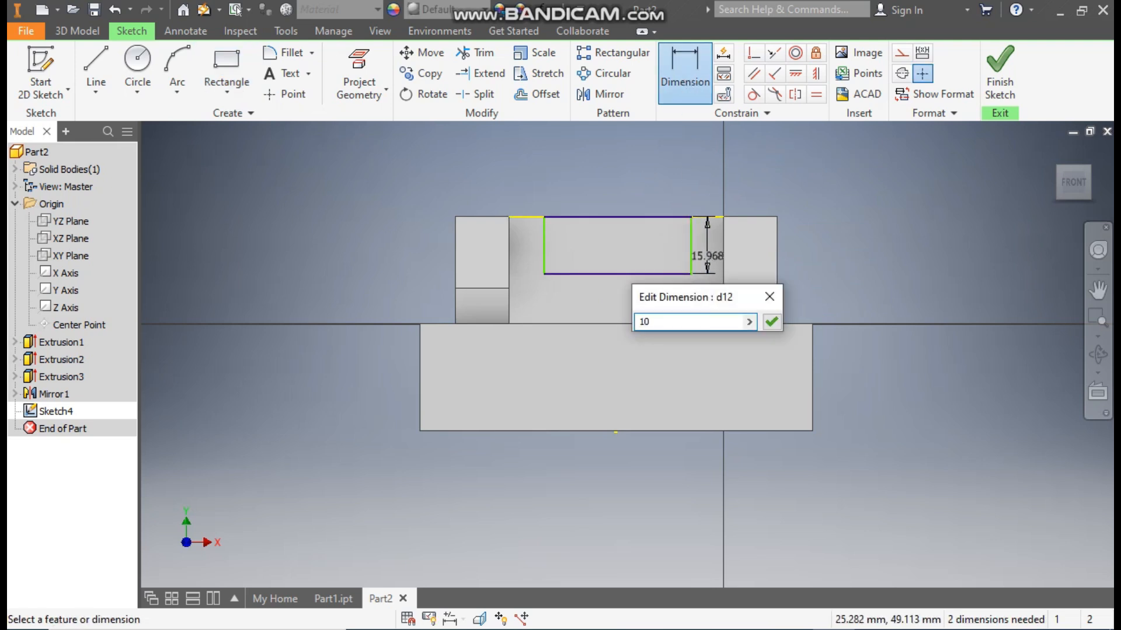
key(Return)
click(663, 253)
click(652, 278)
text(30)
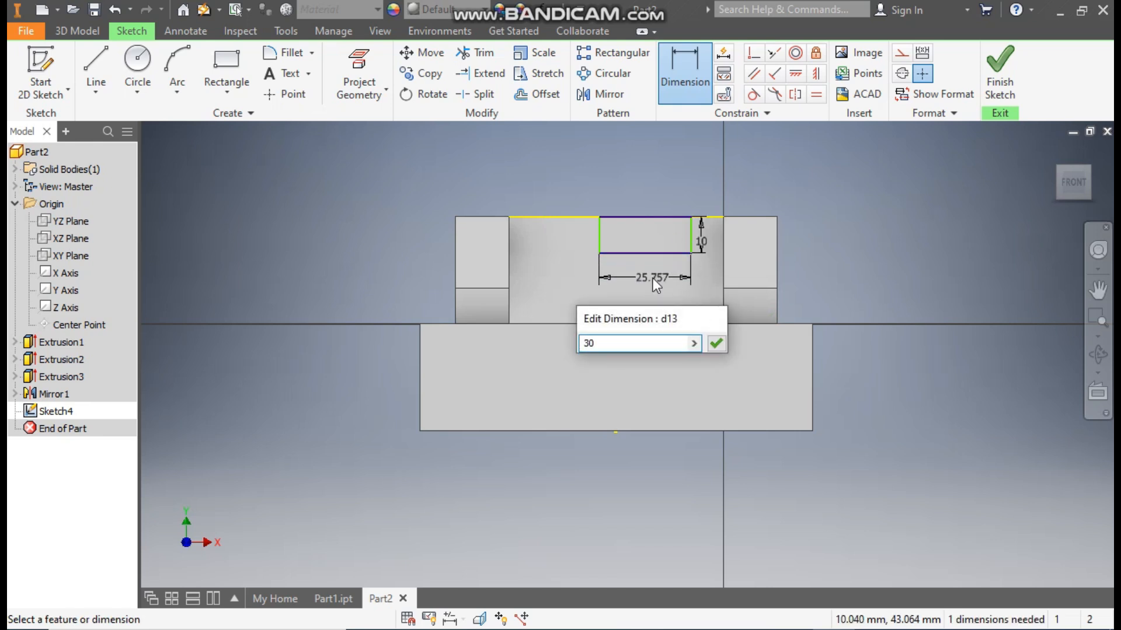
key(Return)
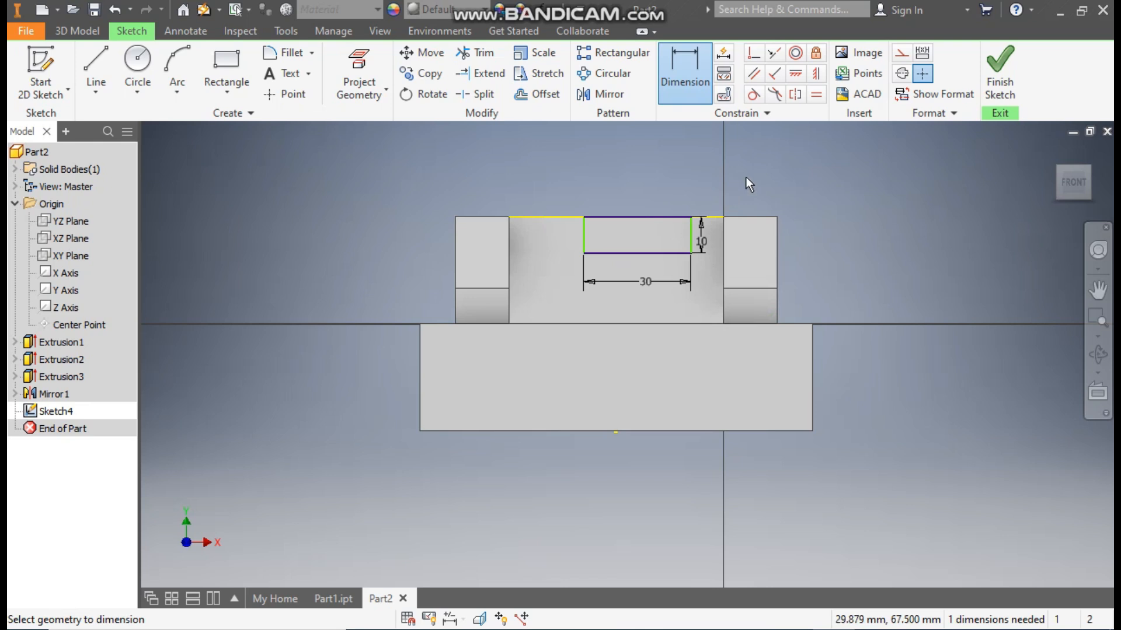
Centre the 30 mm rectangle with a vertical constraint between its lower edge's midpoint and the origin
click(816, 74)
click(638, 253)
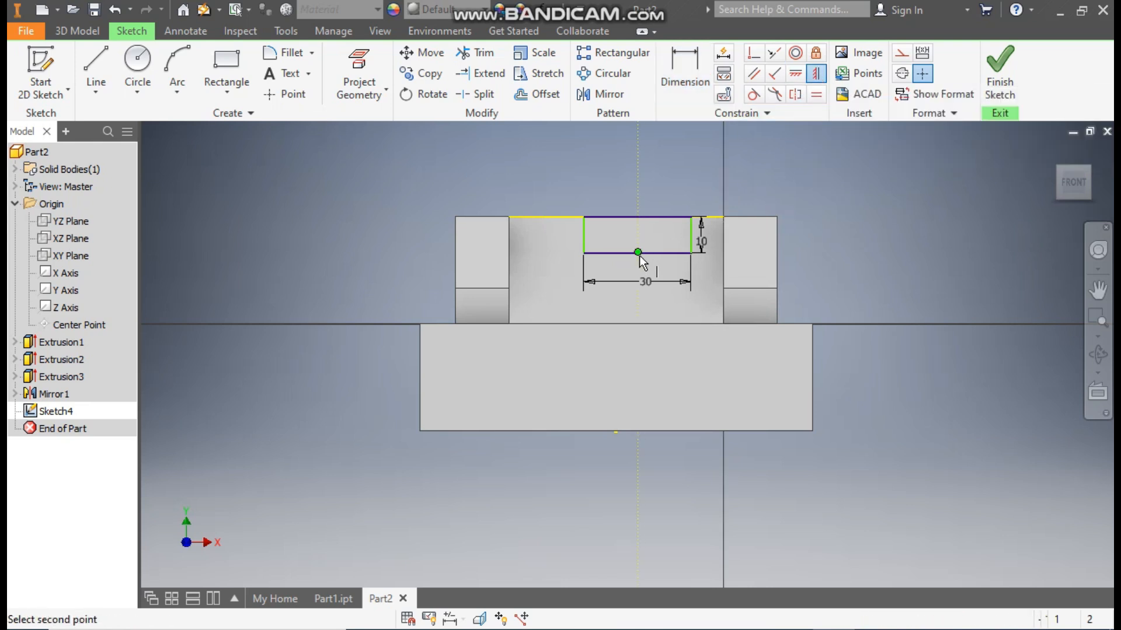
click(617, 431)
key(Escape)
Finish the sketch and cut the rectangle backward through the upright block with an extrusion extent of All
click(1000, 70)
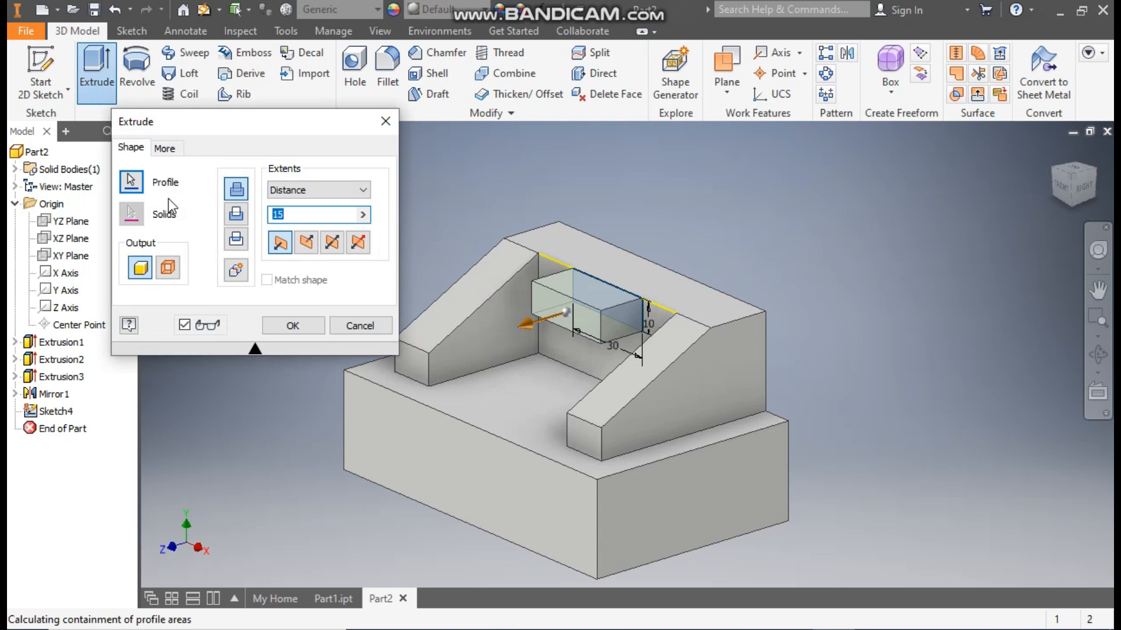
click(307, 252)
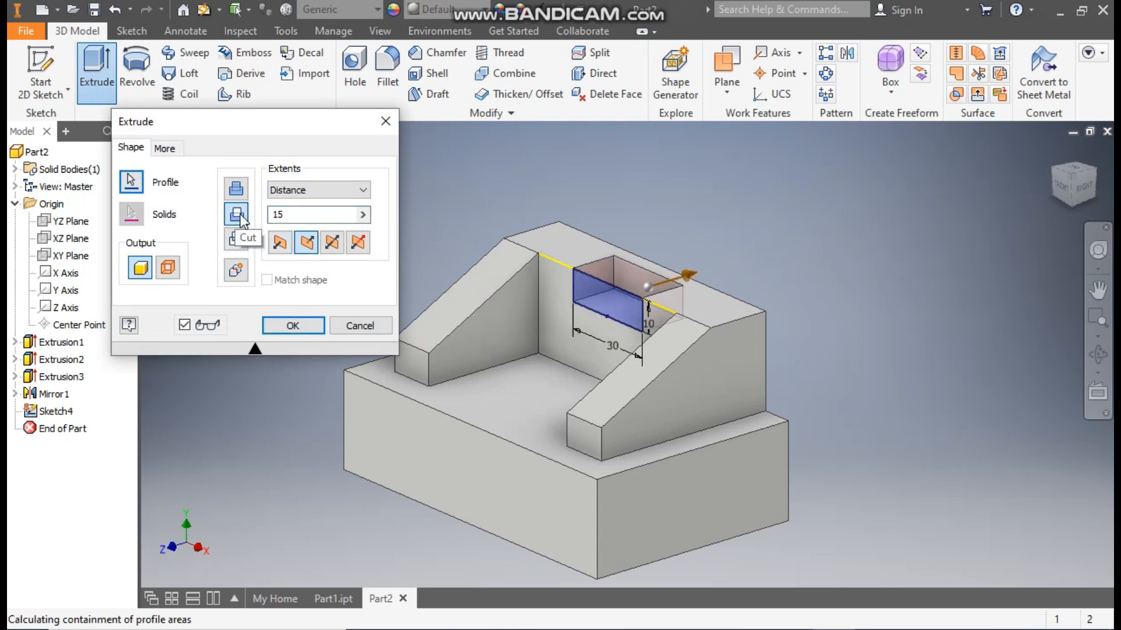
click(300, 191)
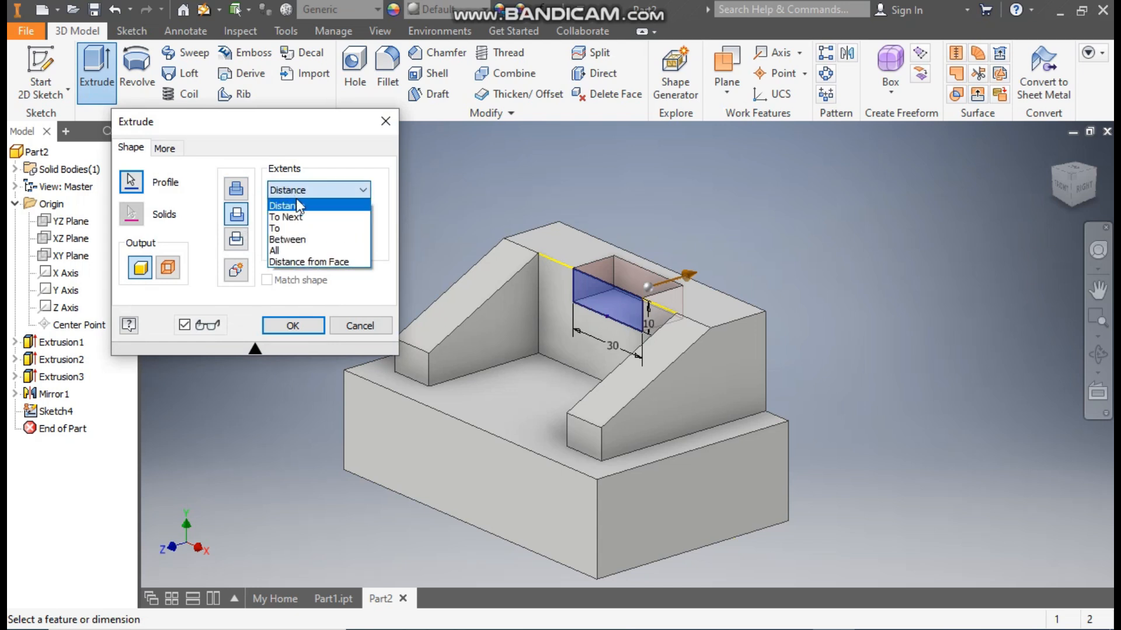
click(288, 249)
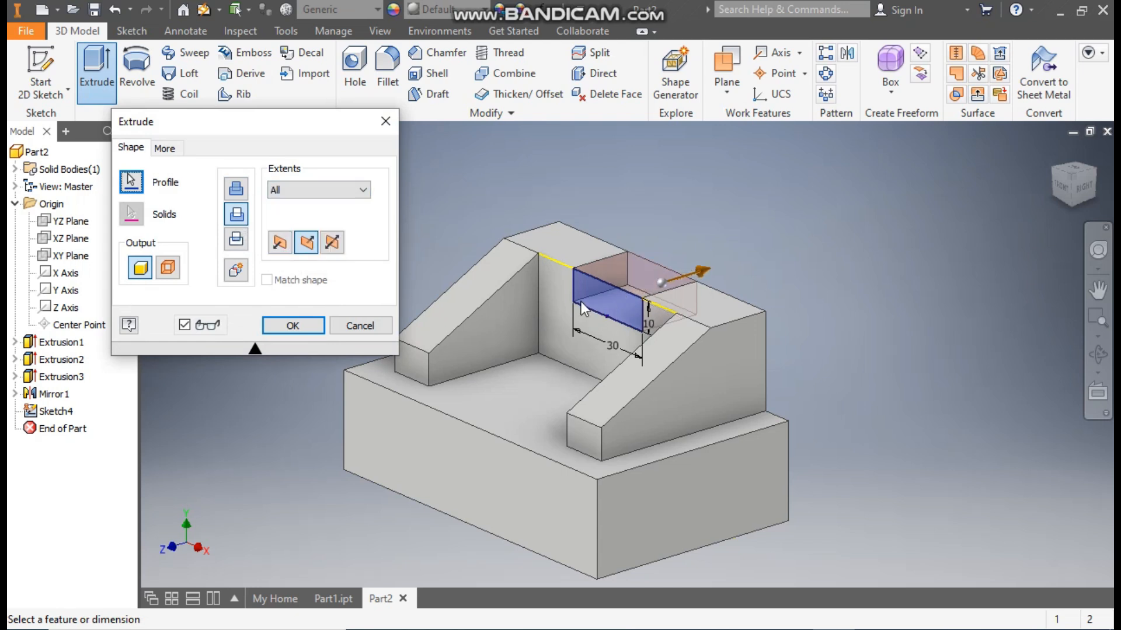
click(290, 326)
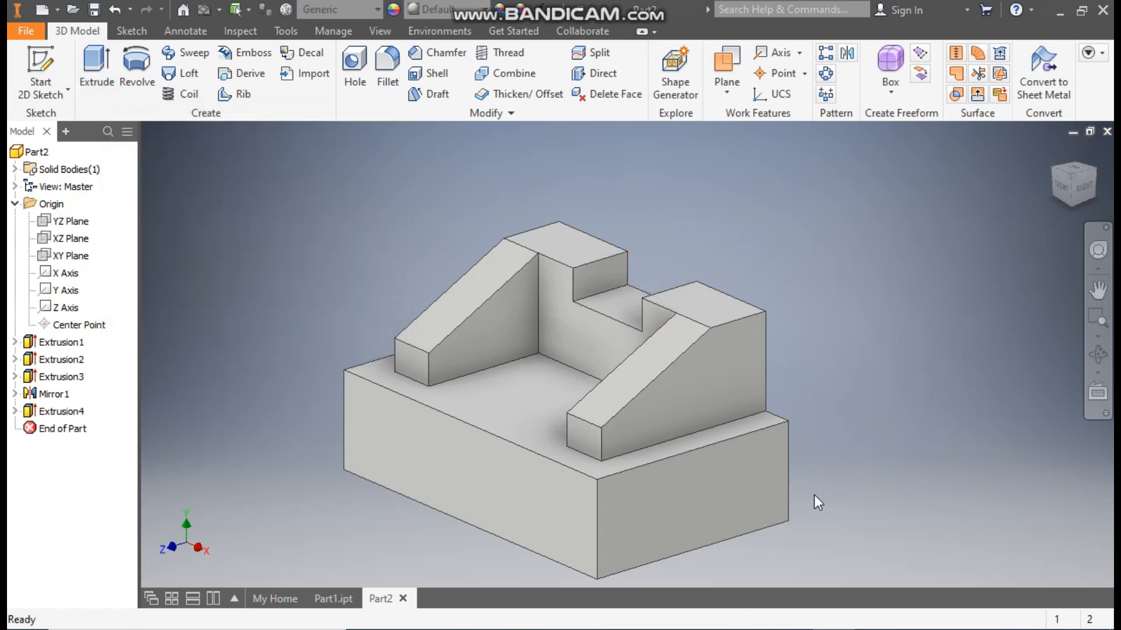
Start a sketch on the base block's right end face and draw a two-point rectangle about 18 mm high up from its bottom edge
click(659, 483)
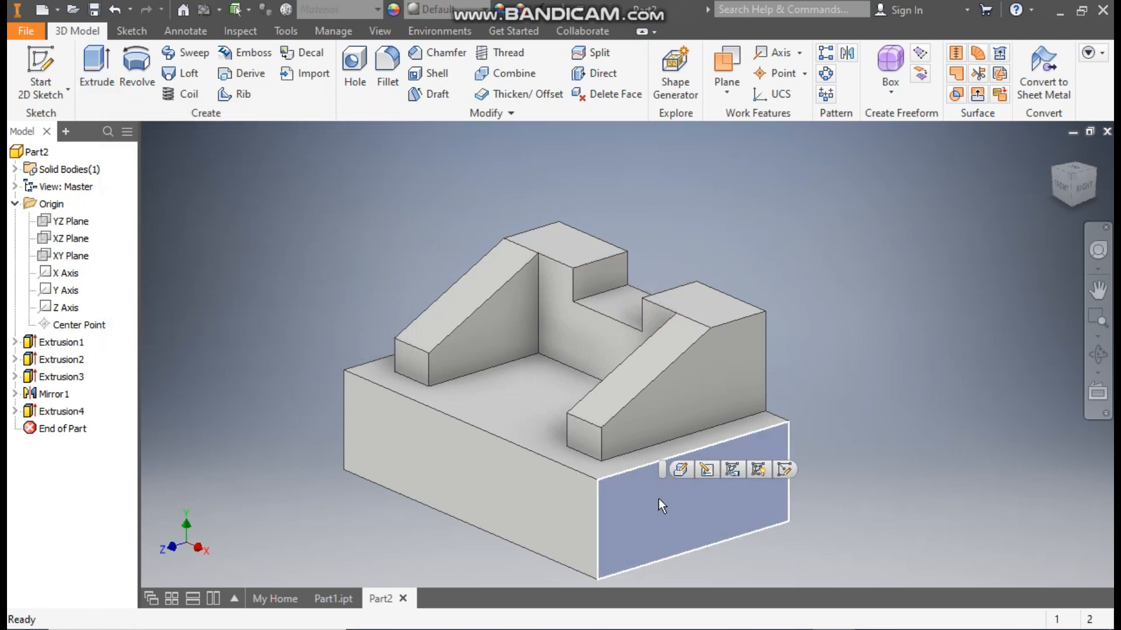
click(785, 469)
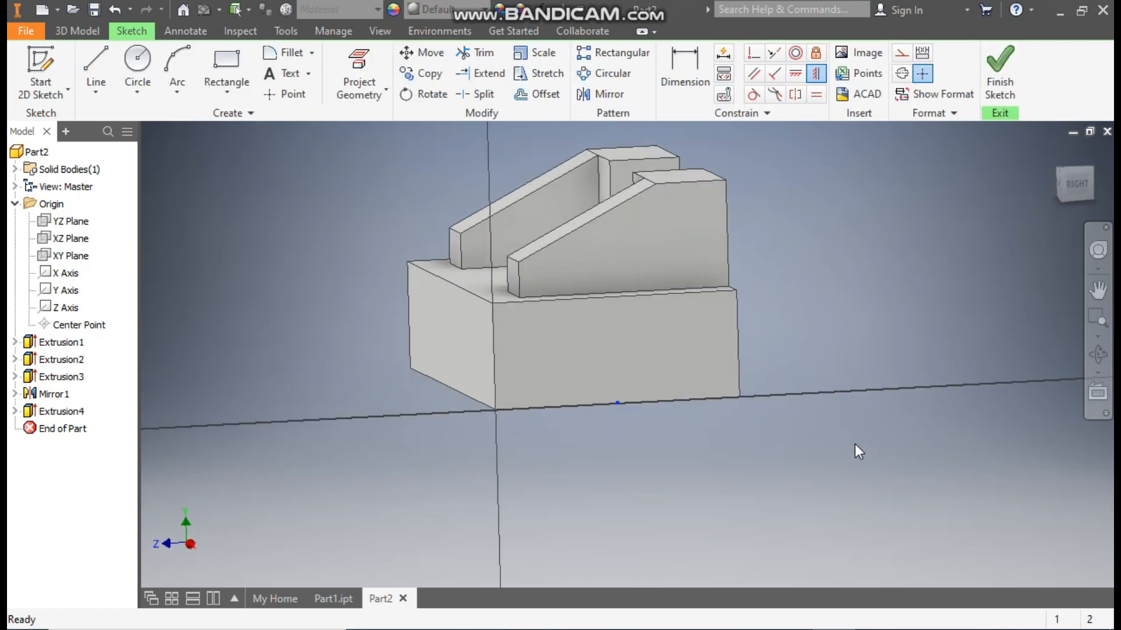
click(231, 93)
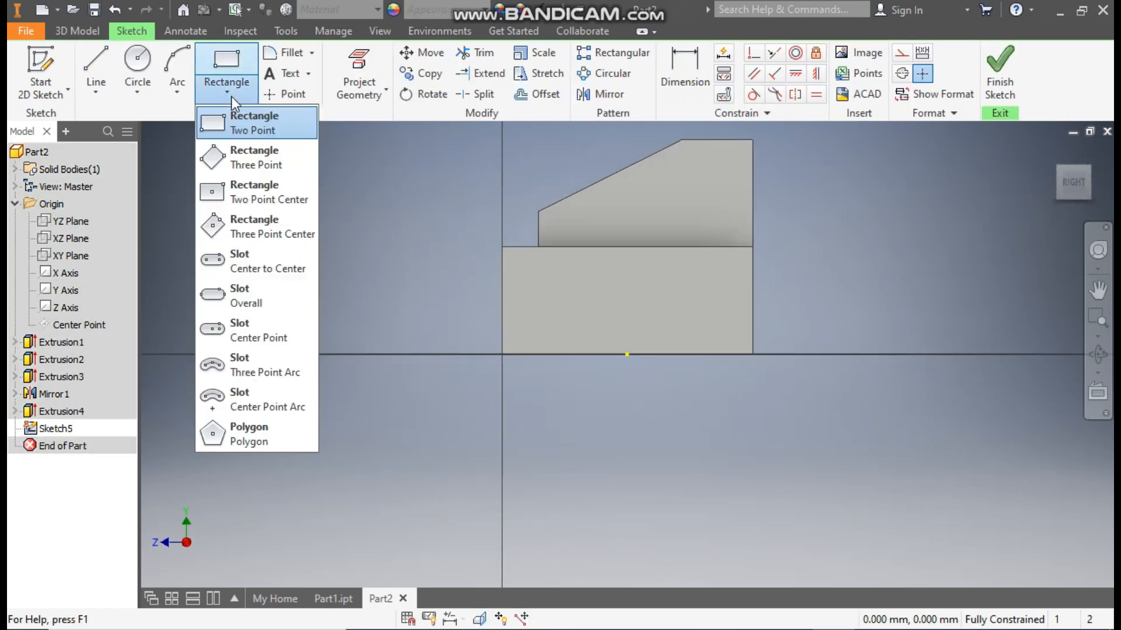
click(233, 120)
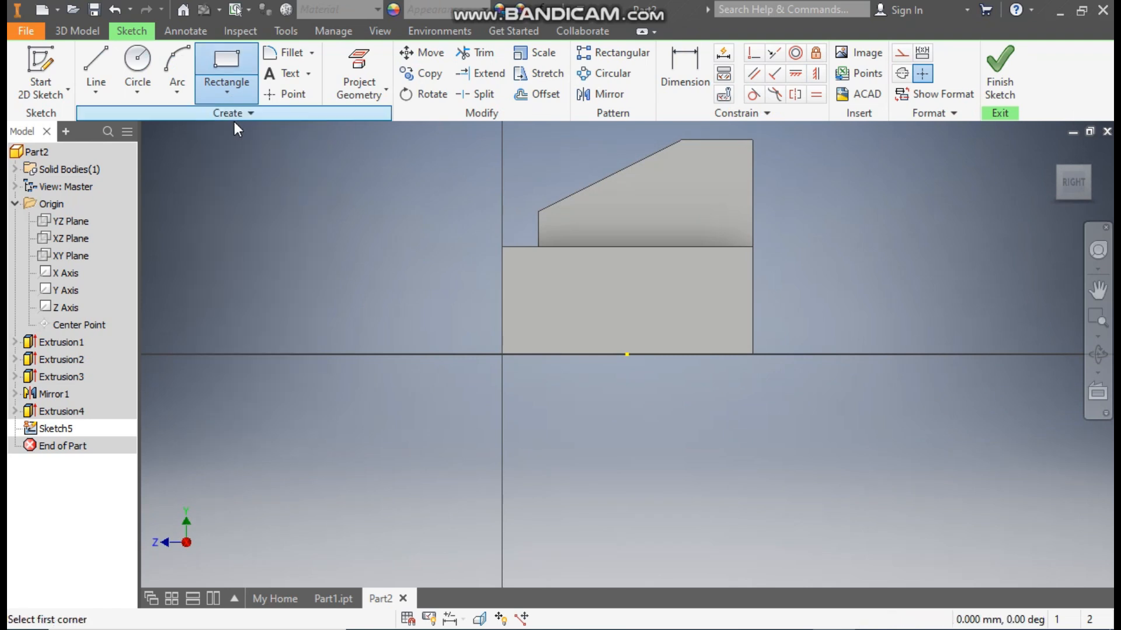
click(539, 288)
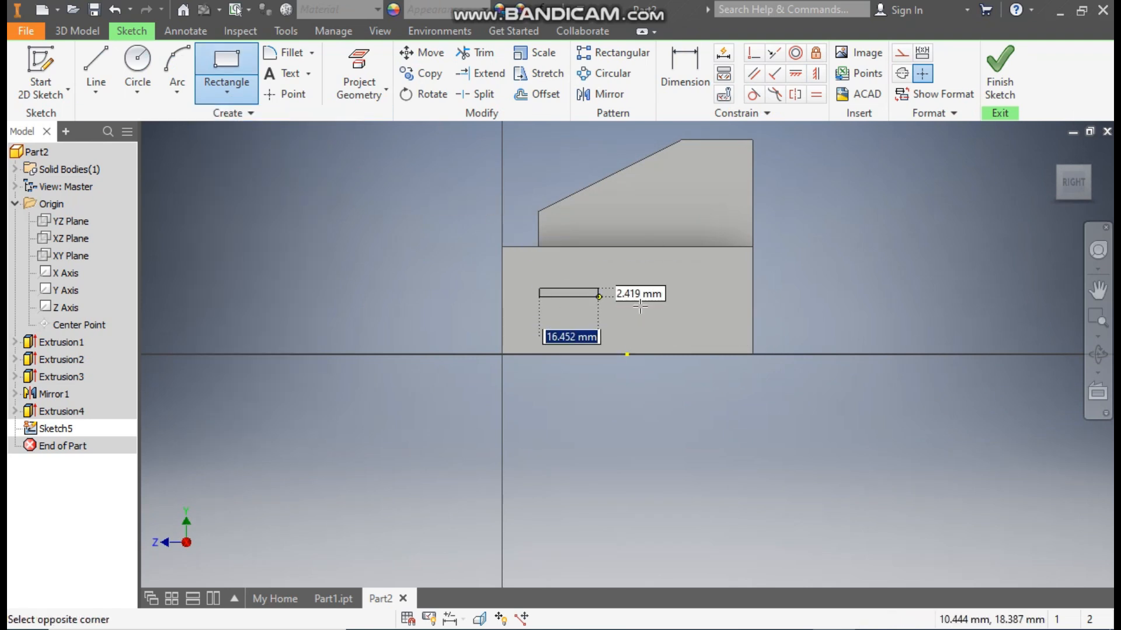
click(715, 354)
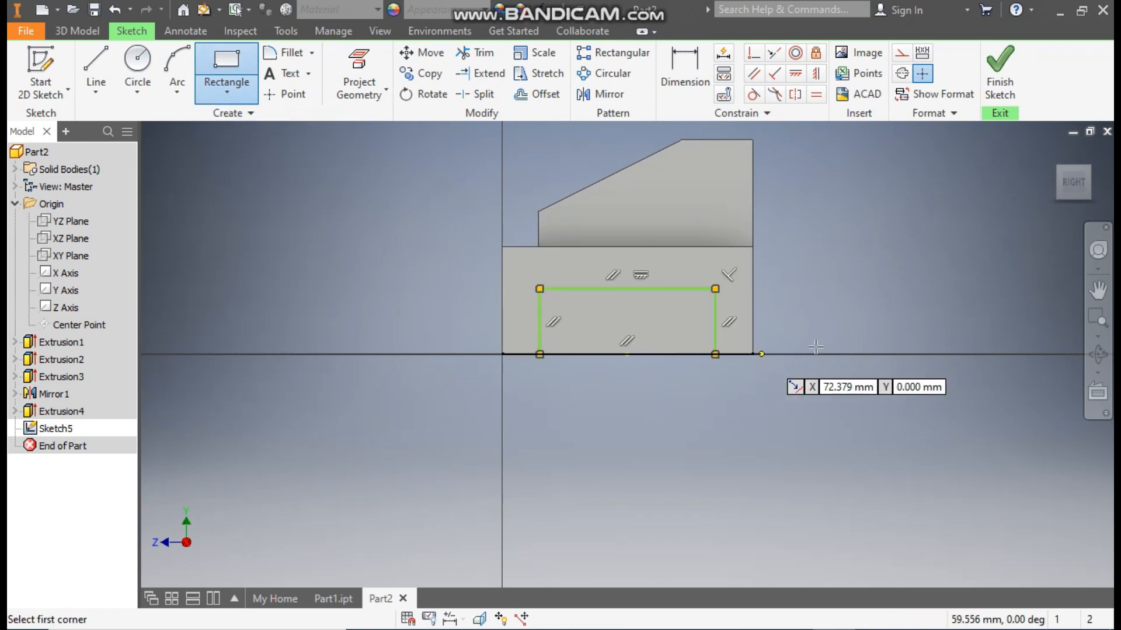
Centre the end-face rectangle with a vertical constraint between its upper edge's midpoint and the origin
click(816, 75)
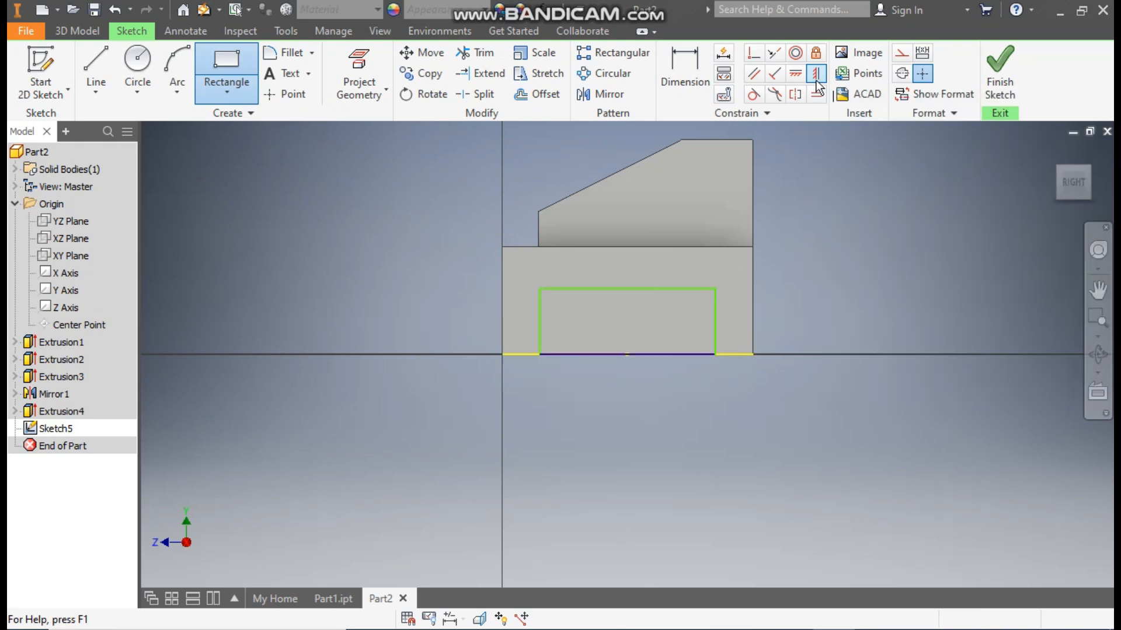
click(627, 289)
click(628, 354)
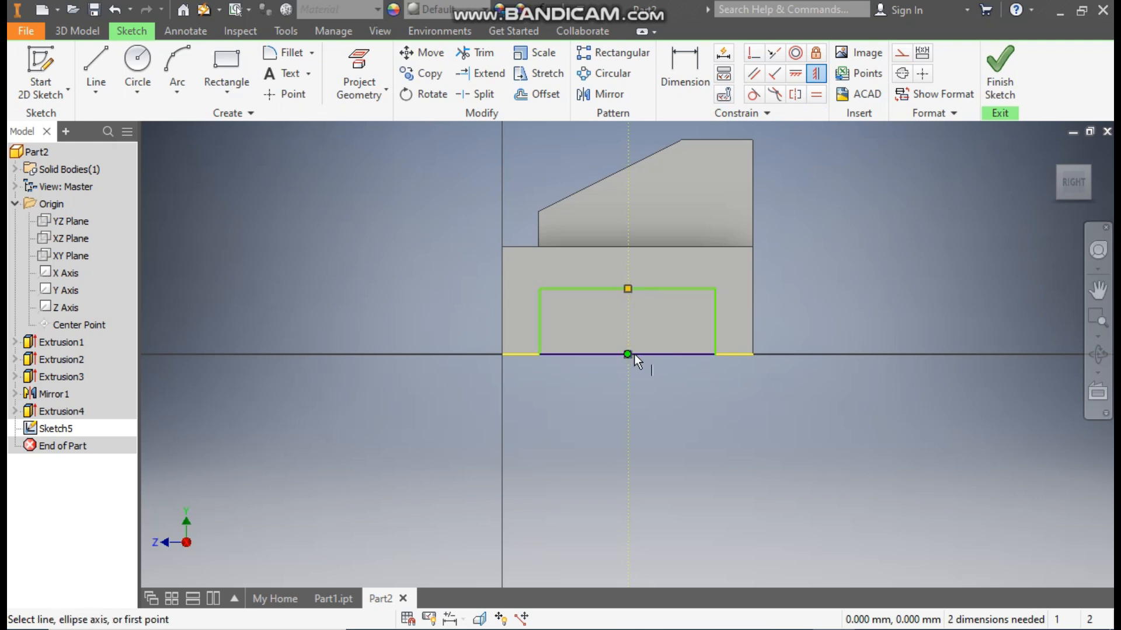
Dimension the end-face rectangle to 15 mm in height and 40 mm in width
scroll(631, 338, up, 4)
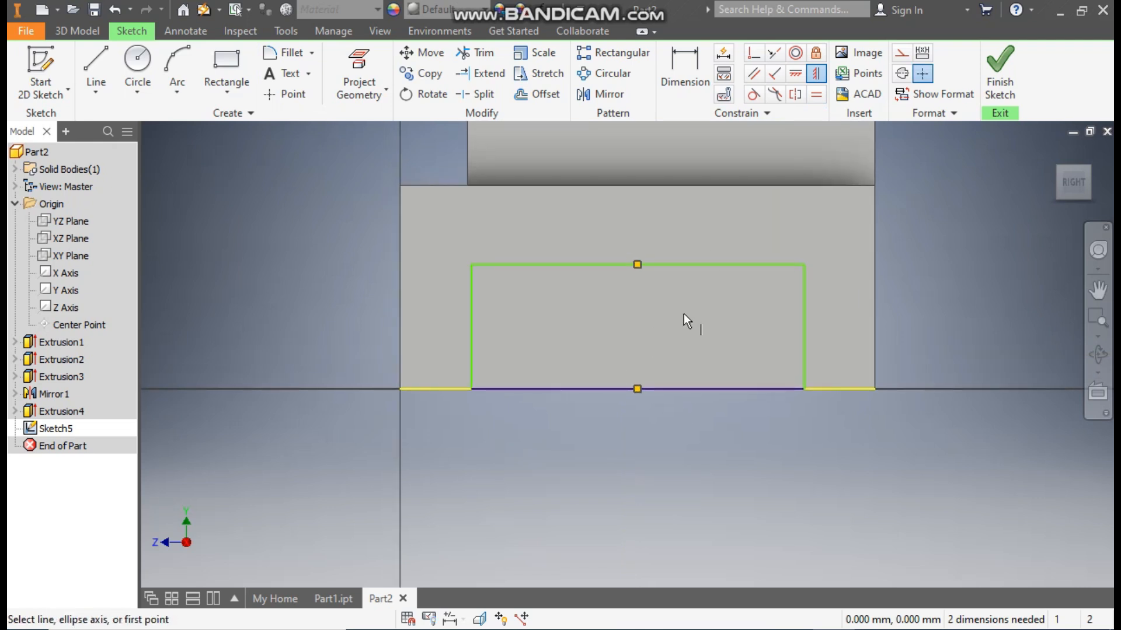
click(684, 74)
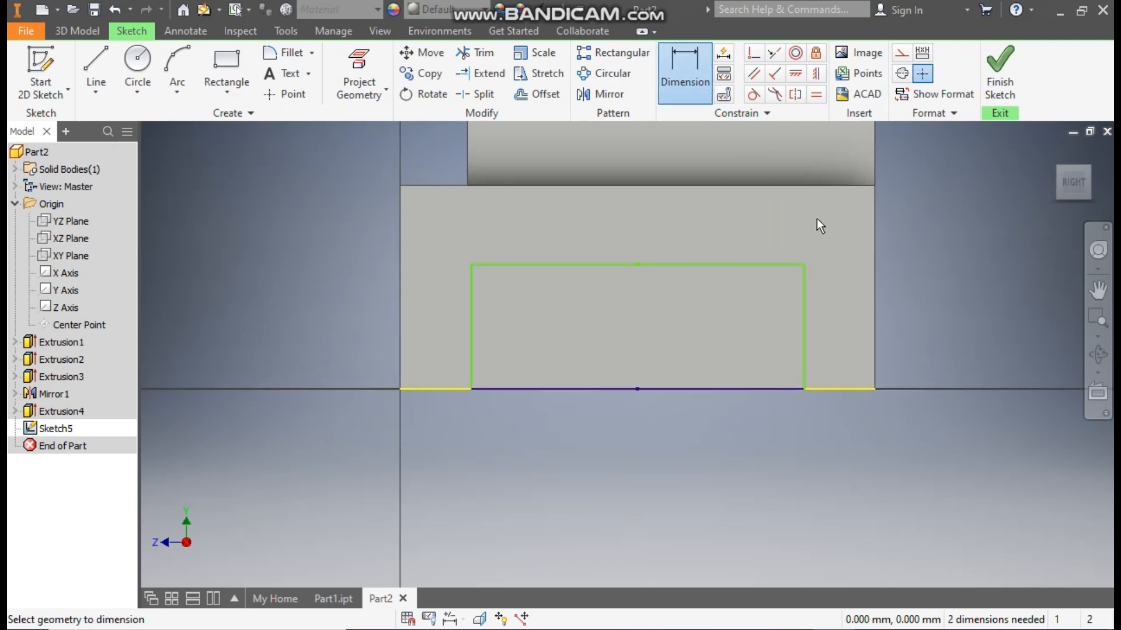
click(807, 315)
click(848, 315)
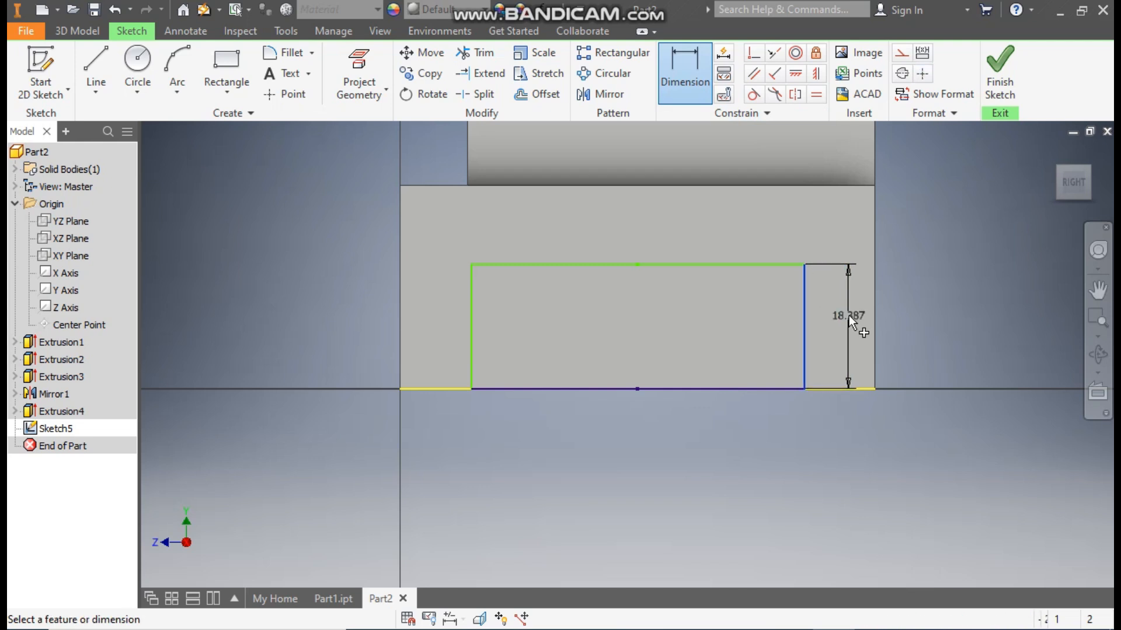
text(15)
key(Return)
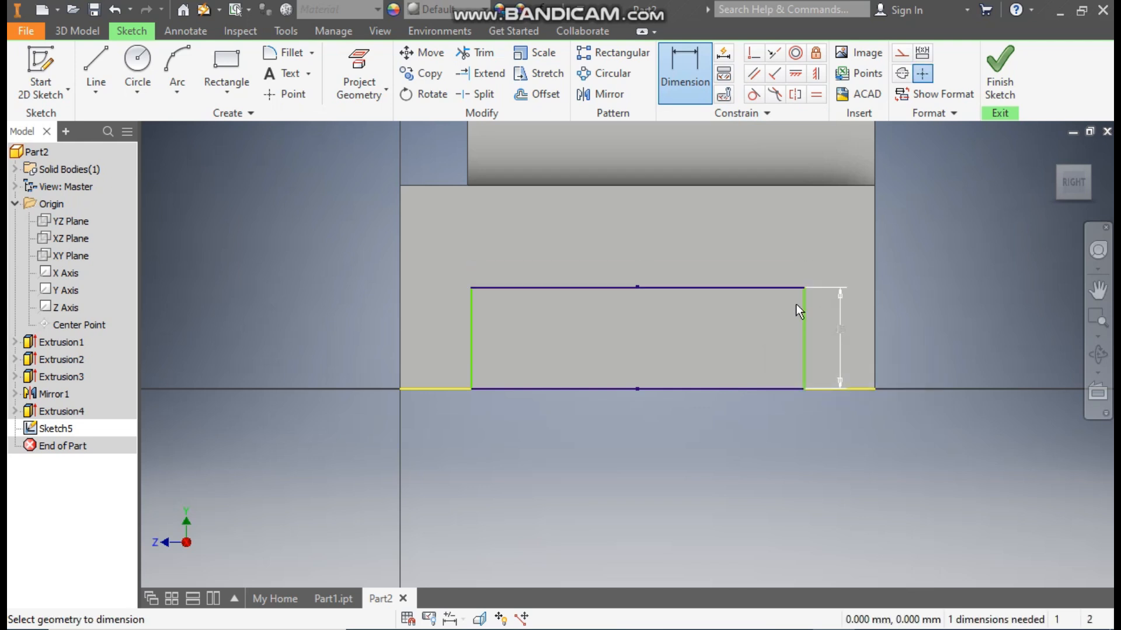
click(660, 291)
click(661, 238)
text(40)
key(Return)
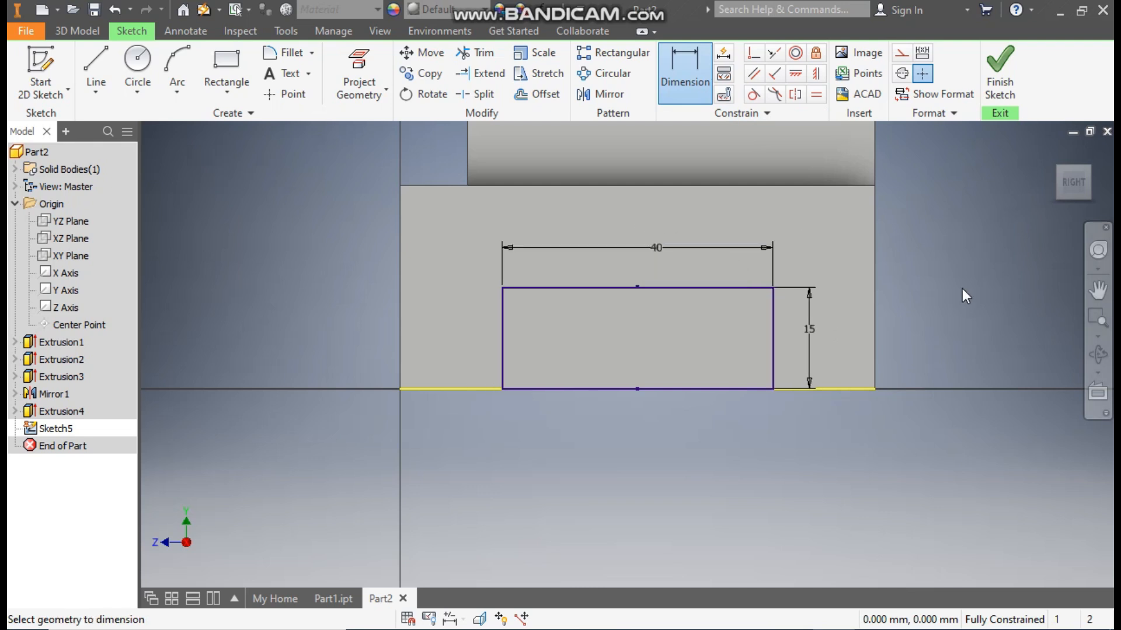
Finish the sketch and cut the 40 by 15 mm rectangle lengthwise through the base block with an extrusion extent of All
click(1000, 70)
click(96, 70)
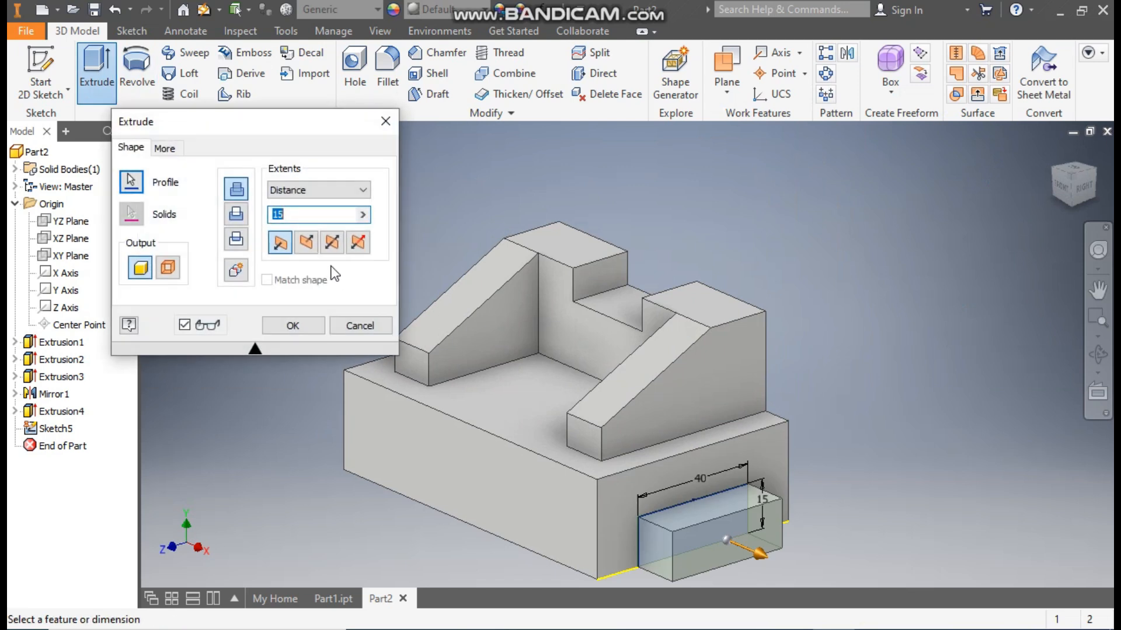
click(306, 242)
click(326, 198)
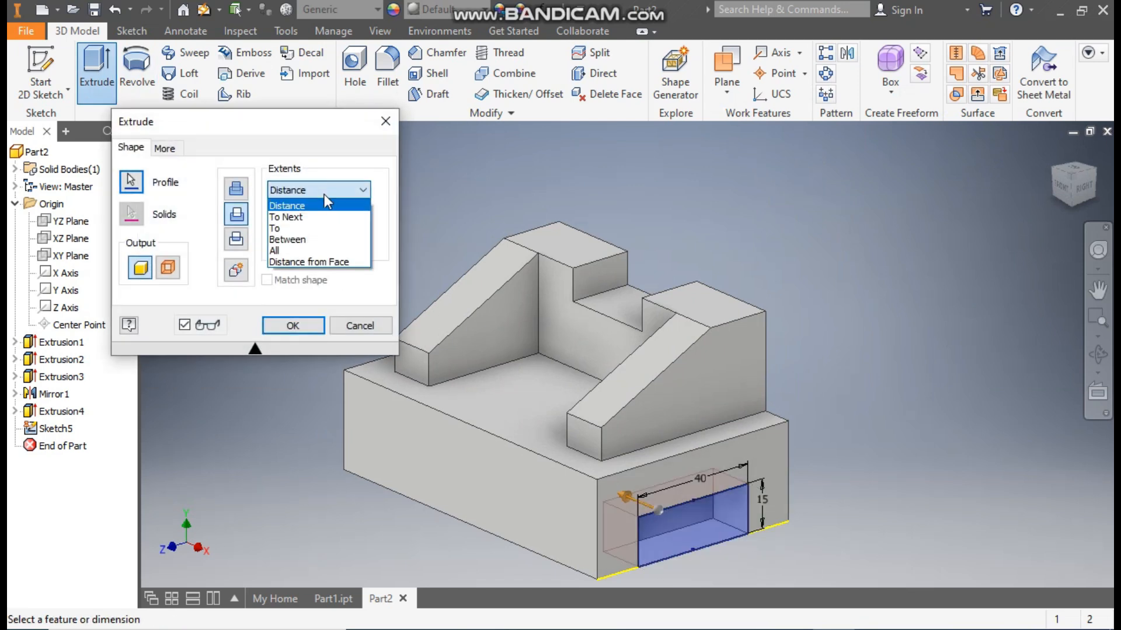
click(289, 249)
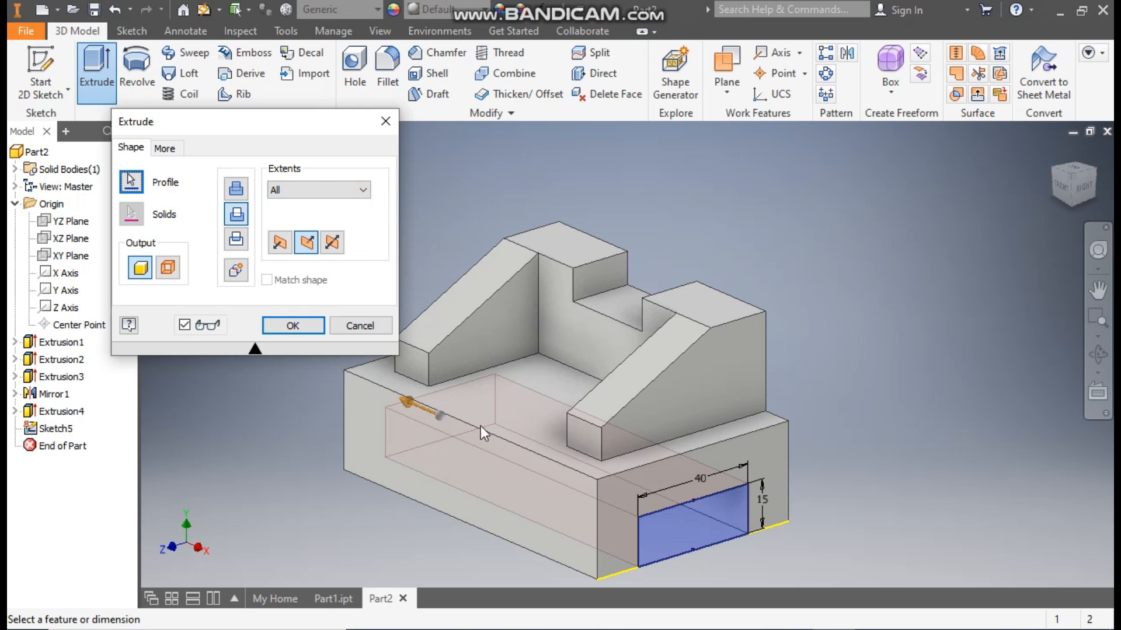
click(306, 330)
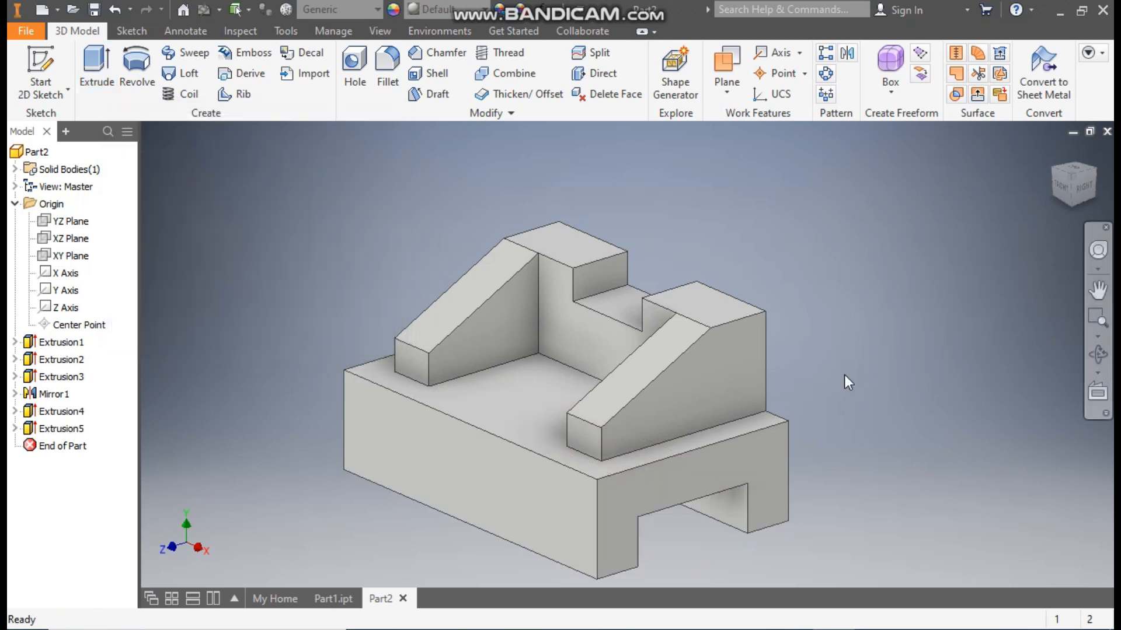
Start a sketch on the base block's top face and draw a 30 mm diameter circle between the two ribs
click(530, 384)
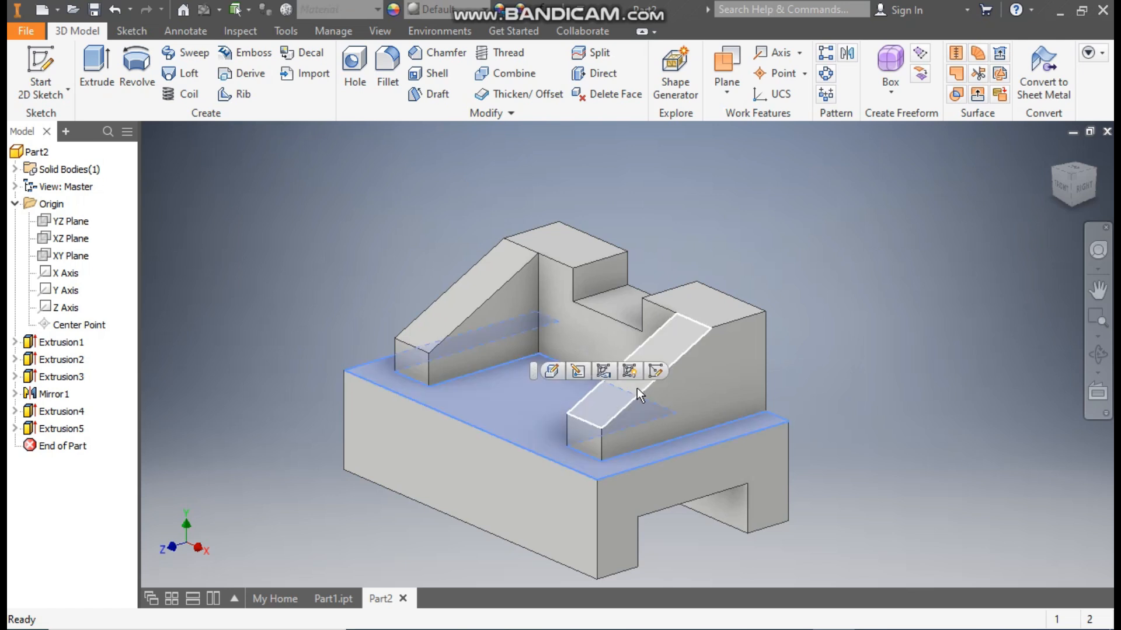
click(650, 370)
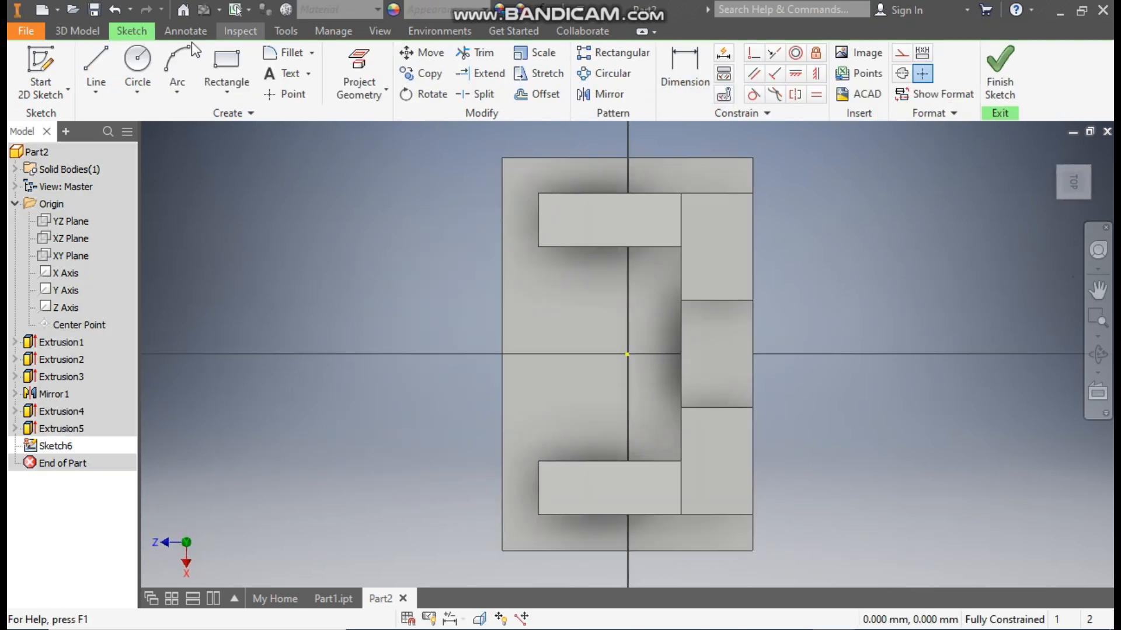
click(138, 61)
click(586, 354)
text(30)
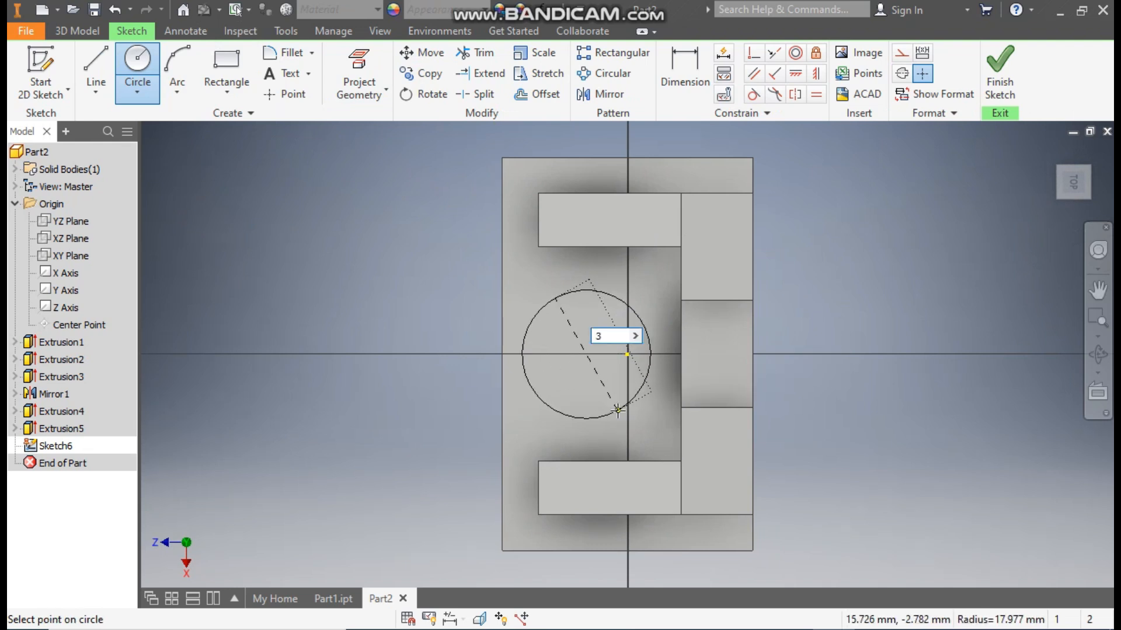
key(Return)
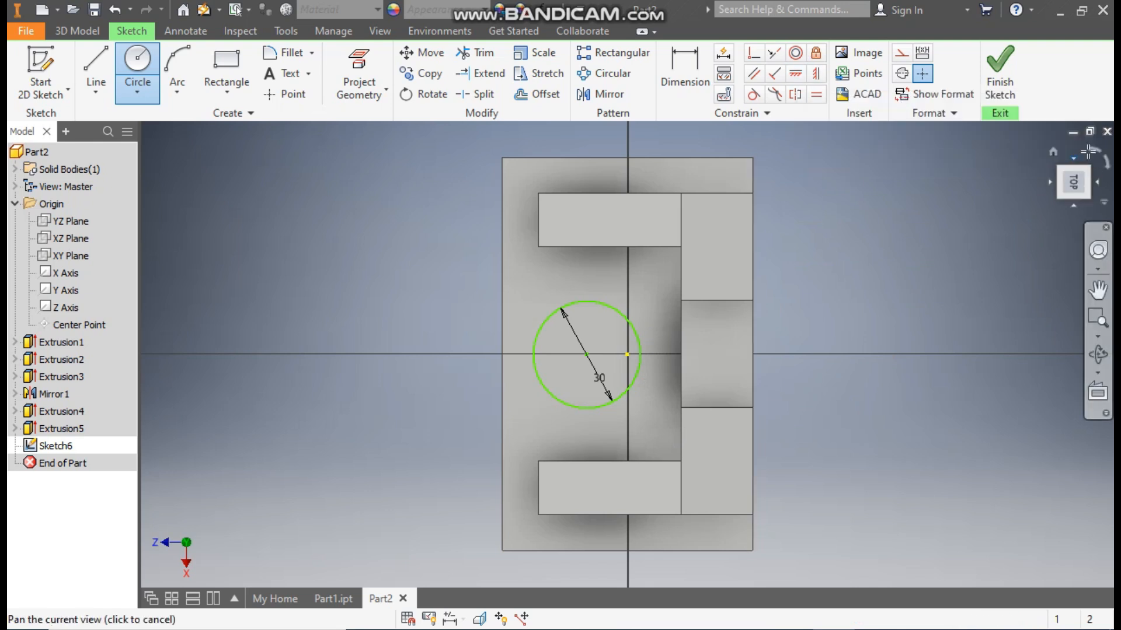
Turn the sketch view upright and align the circle's centre with the origin using a vertical constraint
click(1083, 188)
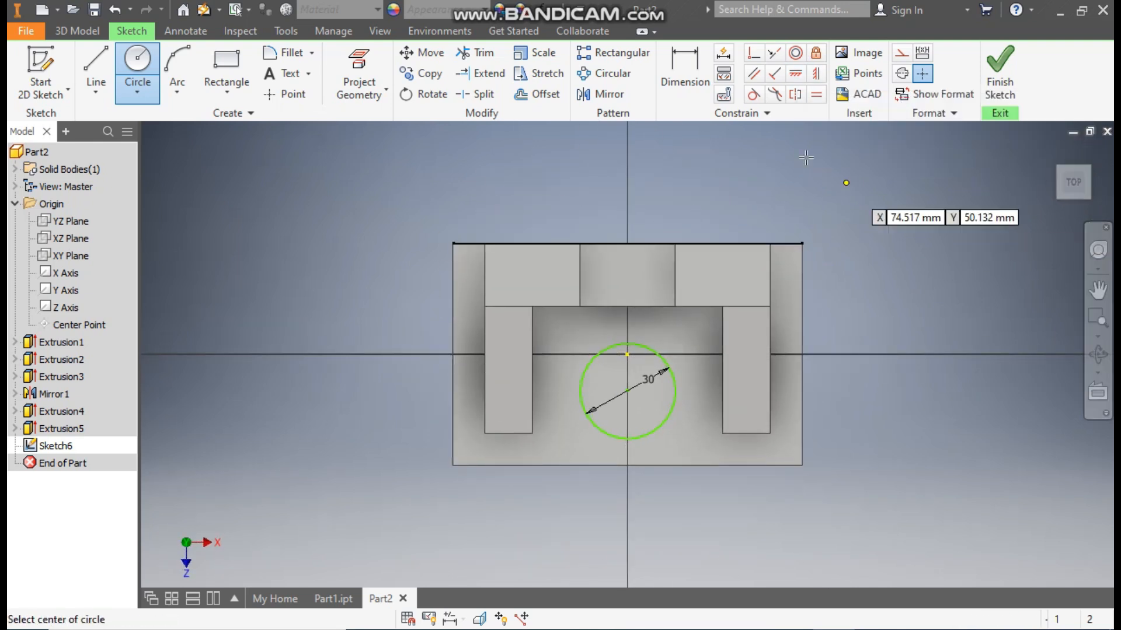
click(815, 73)
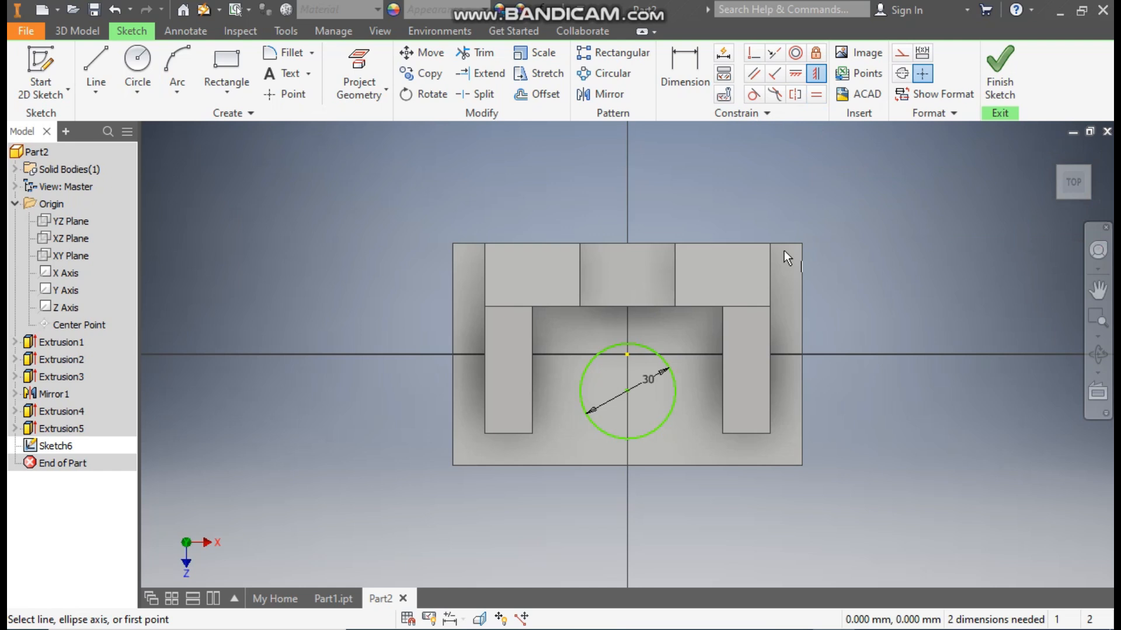
click(626, 354)
click(628, 392)
Dimension the circle's centre 25 mm from the base block's front edge
click(686, 68)
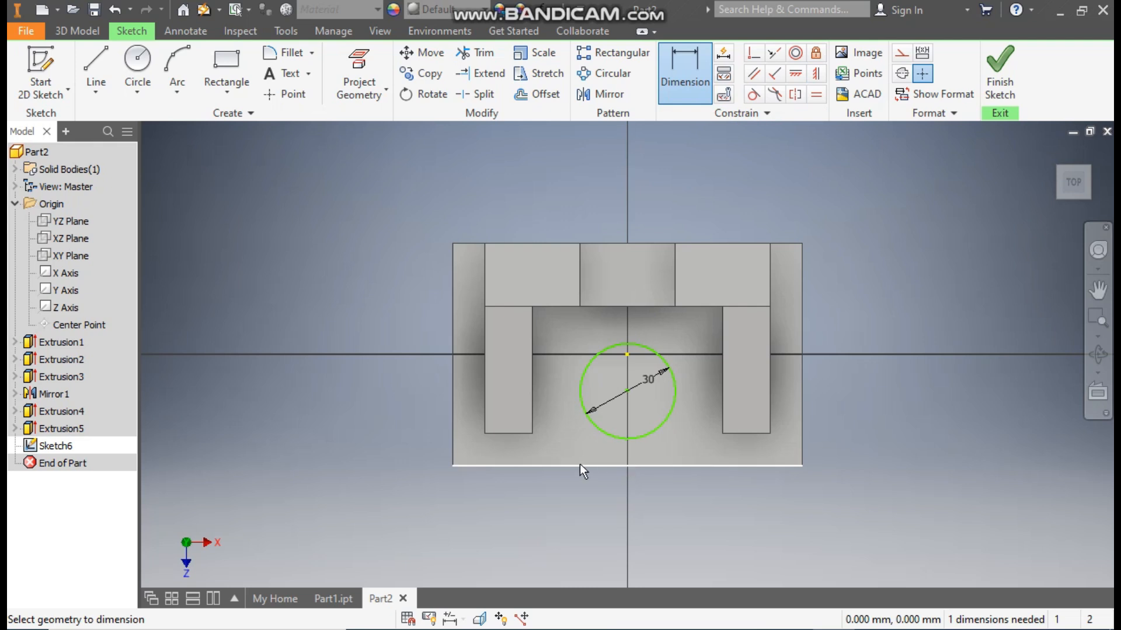
click(609, 496)
click(627, 391)
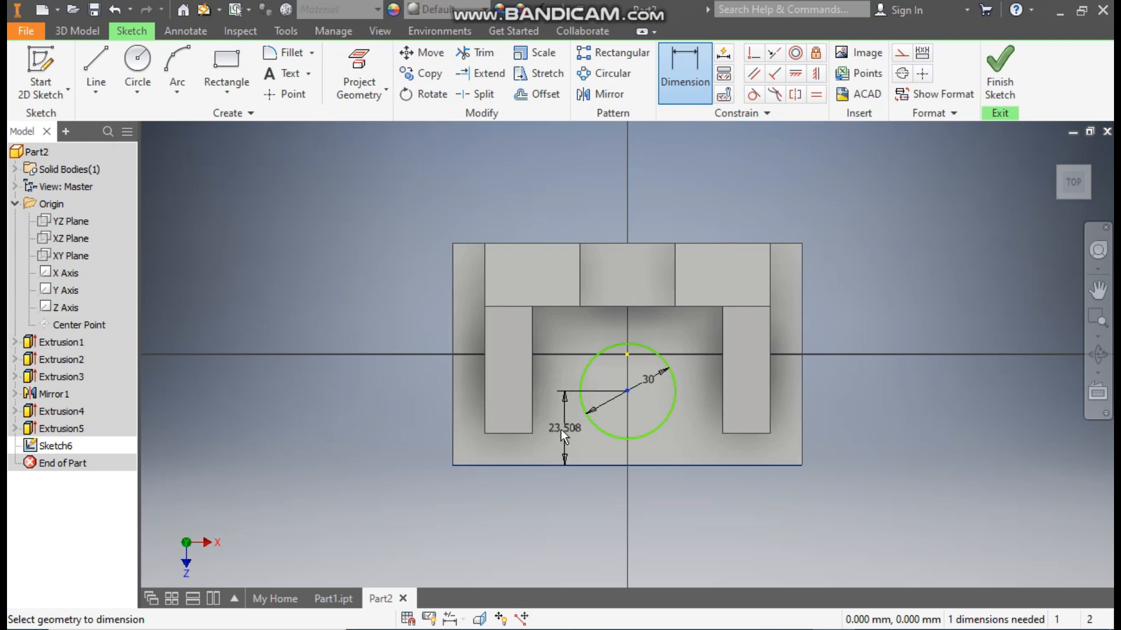
click(560, 429)
text(25)
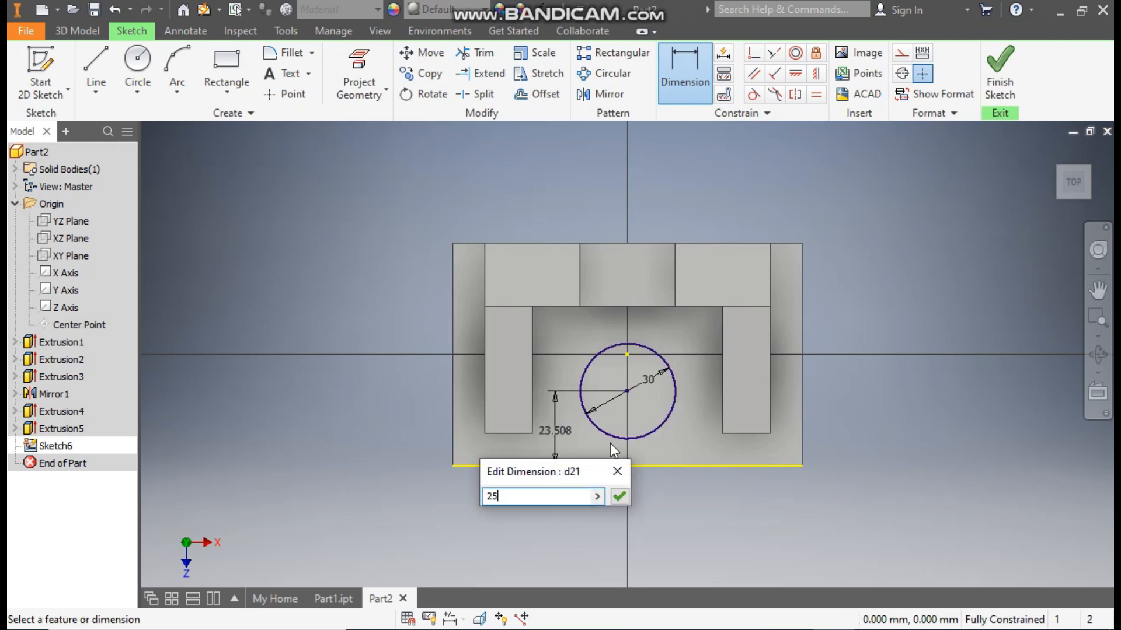
key(Return)
Finish the sketch and cut the 30 mm circle down through the base block with an extrusion extent of All
click(999, 70)
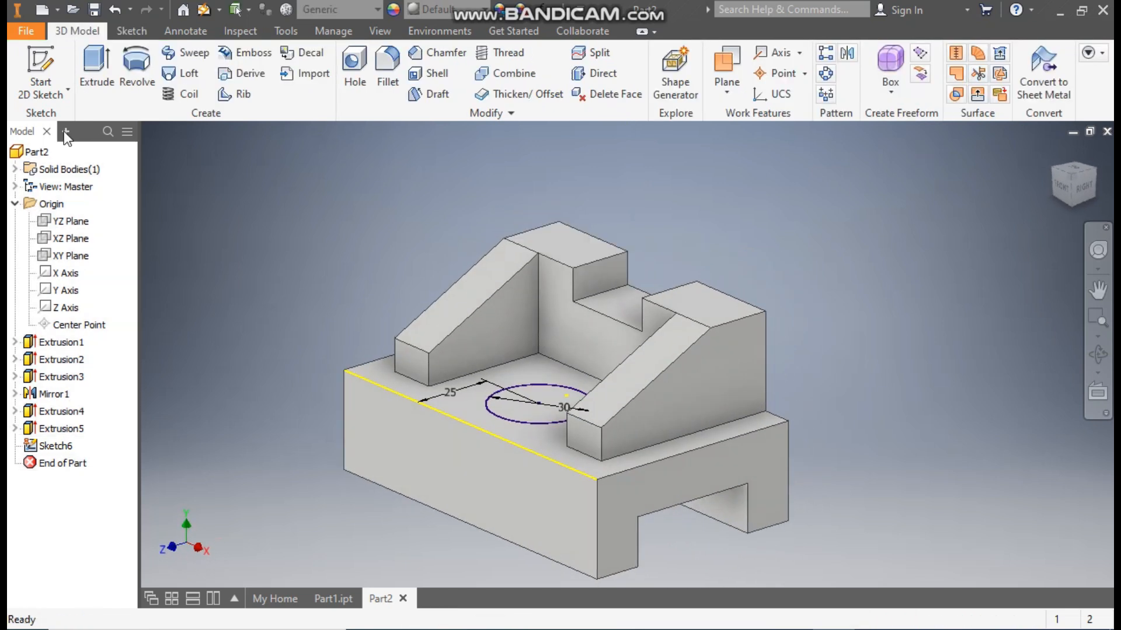
click(100, 68)
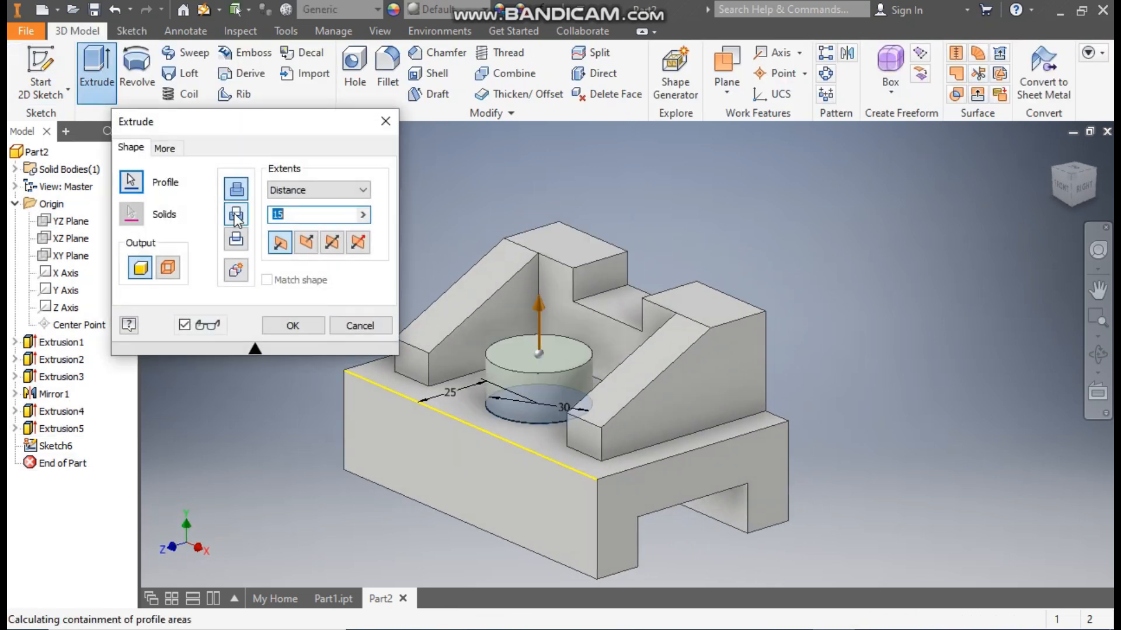
click(235, 214)
click(299, 193)
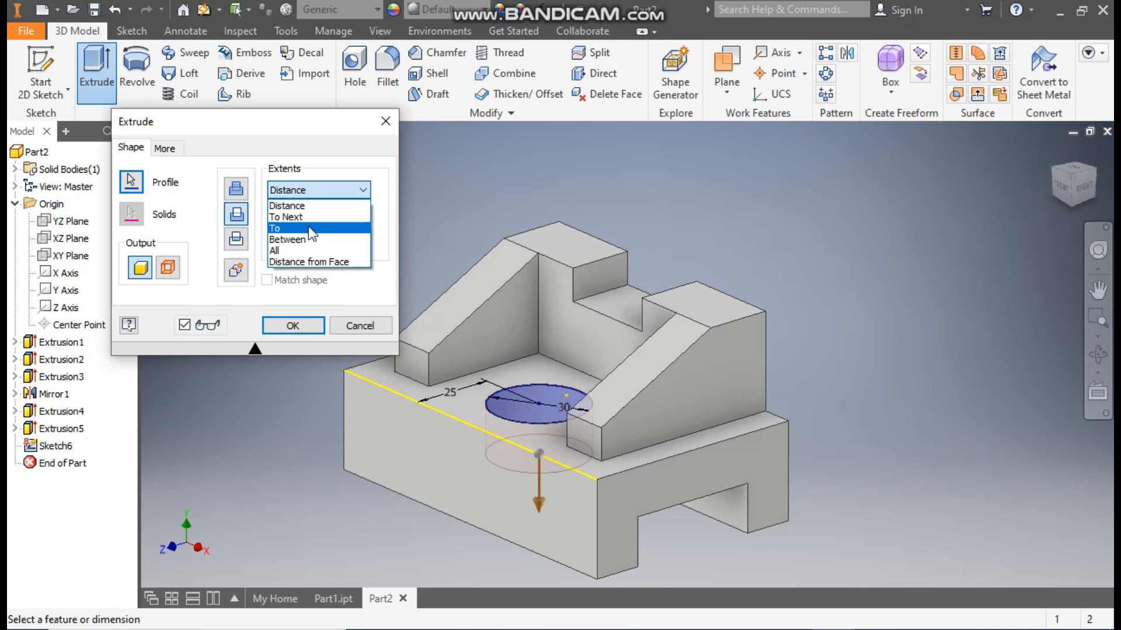
click(286, 251)
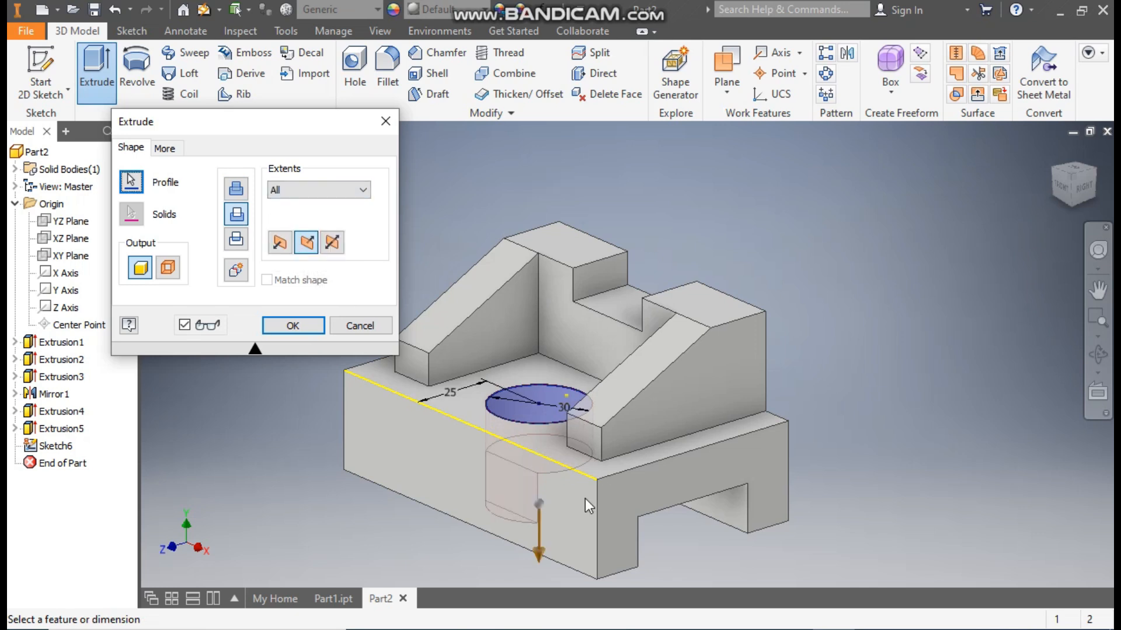
click(295, 326)
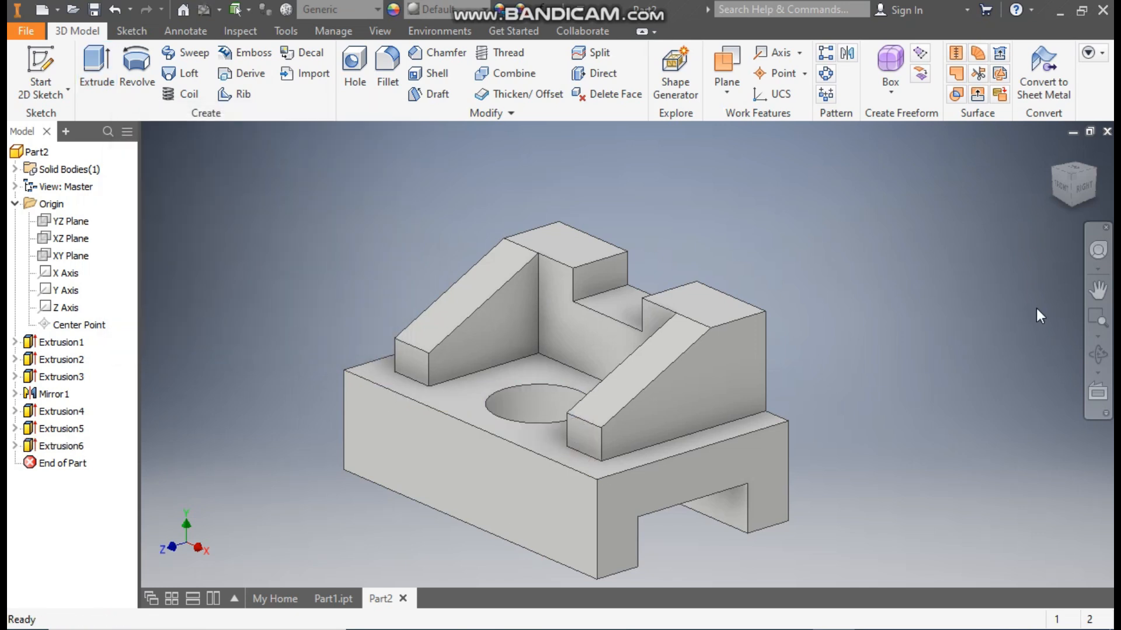
Return to the home view and apply the Light Red appearance to the whole part
click(1054, 153)
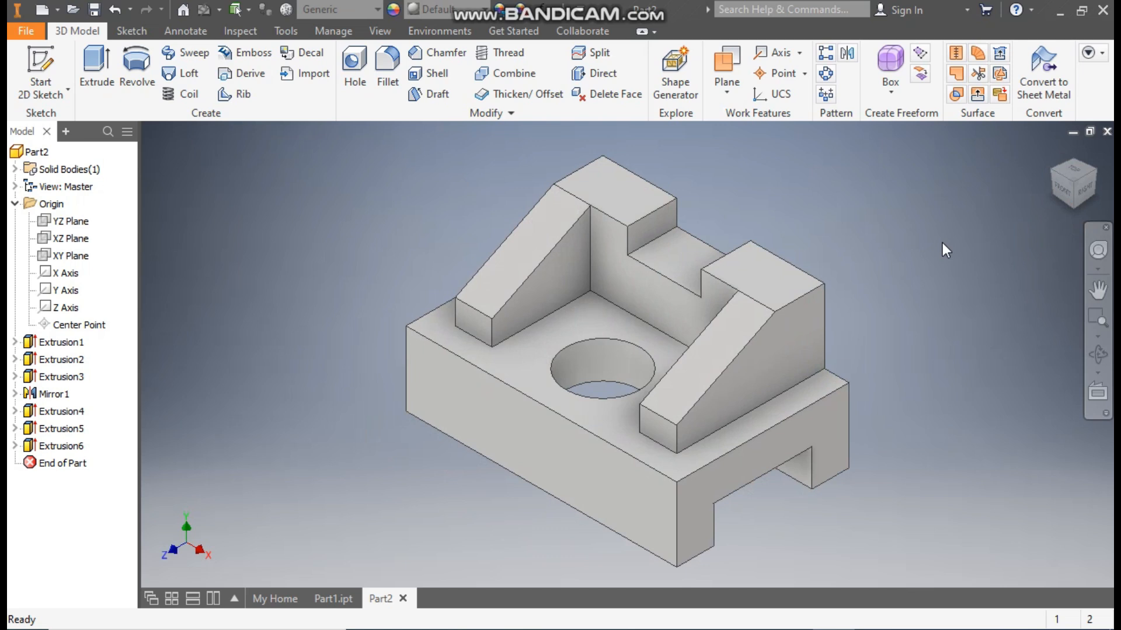
click(434, 8)
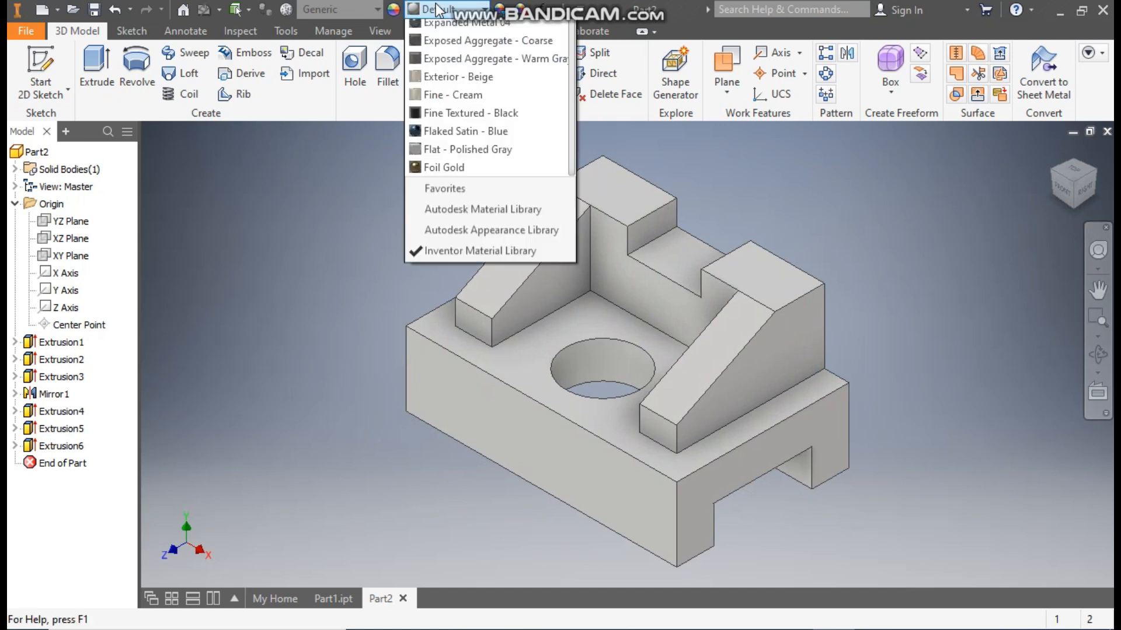
scroll(498, 283, down, 12)
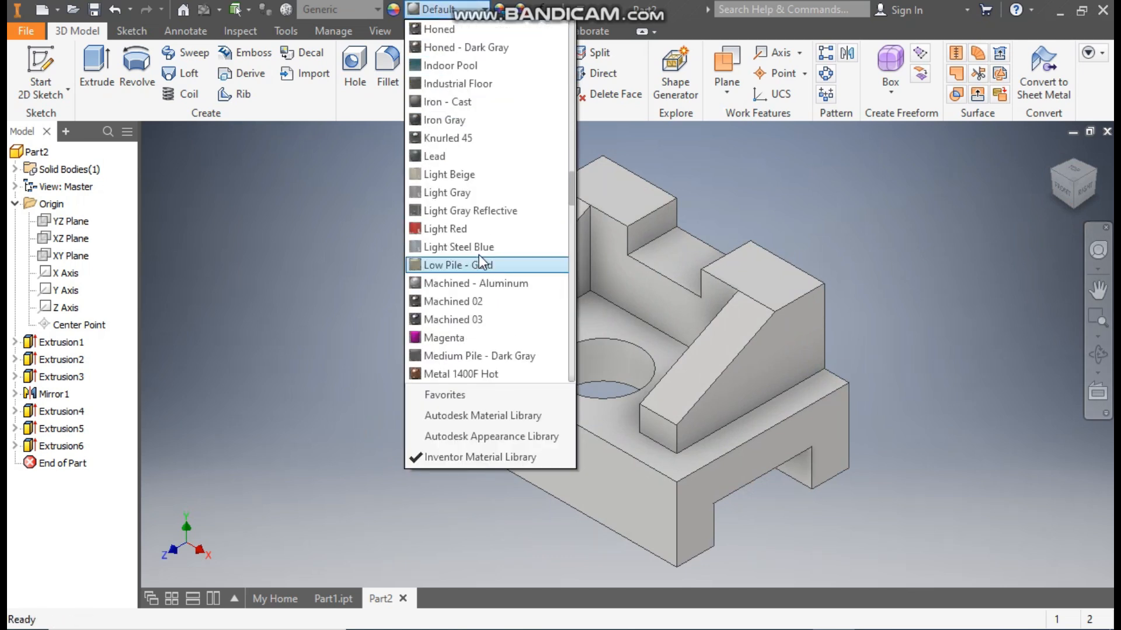
click(474, 232)
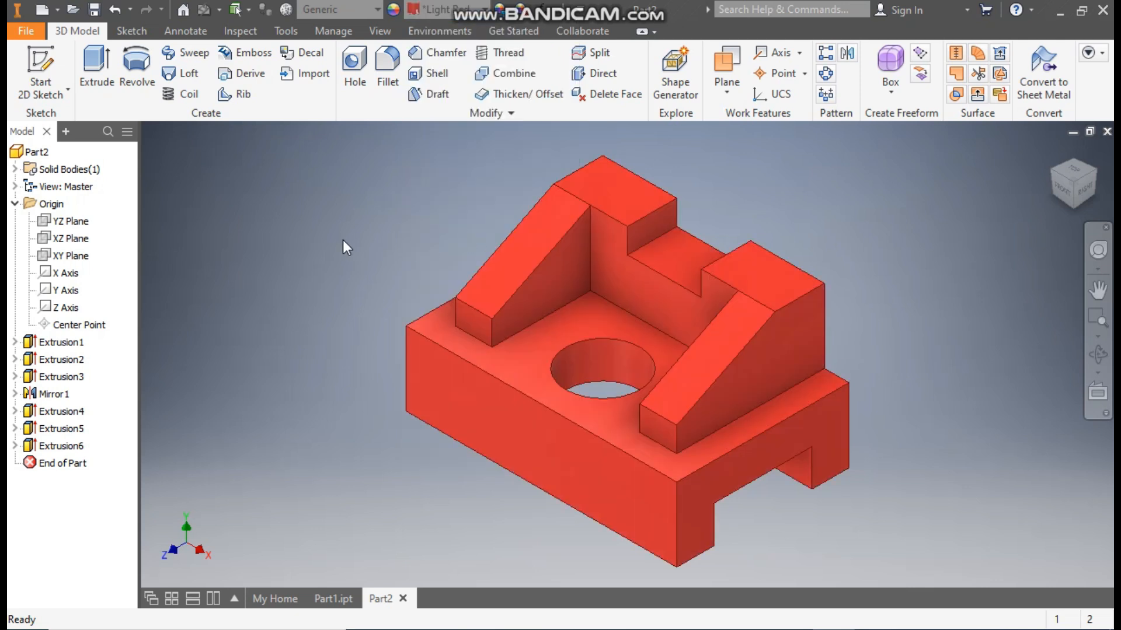